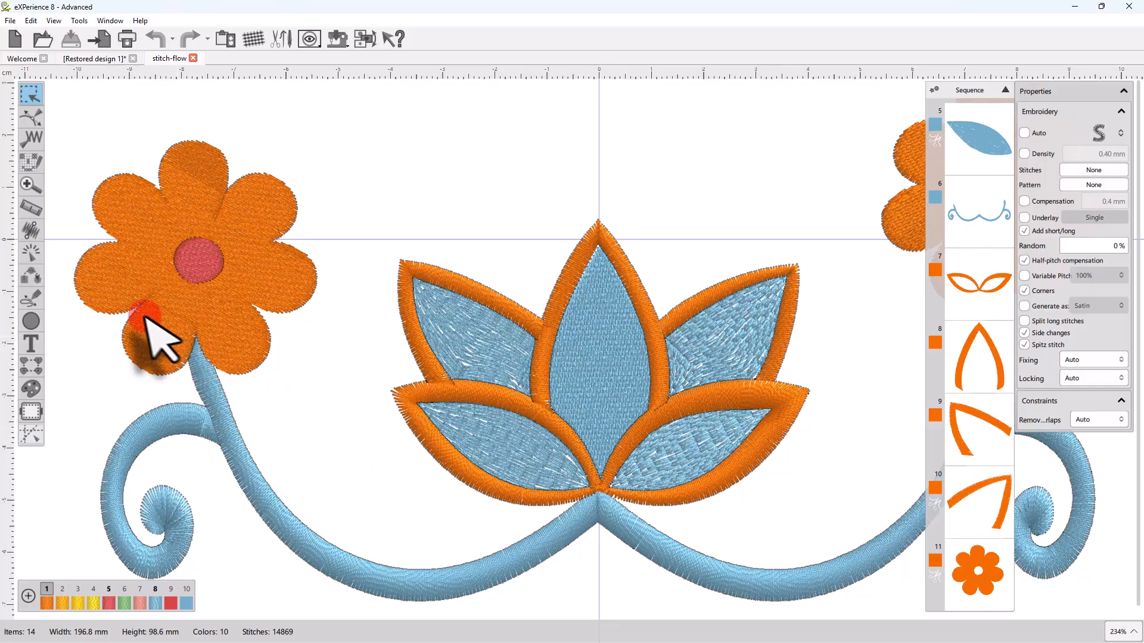
# Turn on stitch-direction editing for the lotus and flower design
pyautogui.click(30, 229)
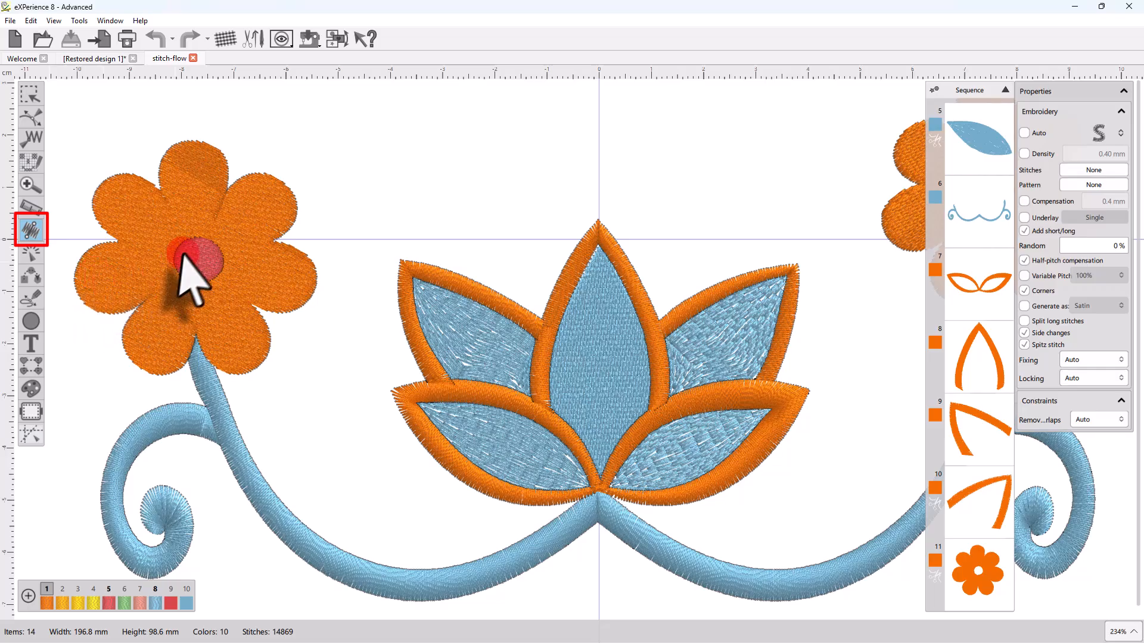
pyautogui.click(197, 208)
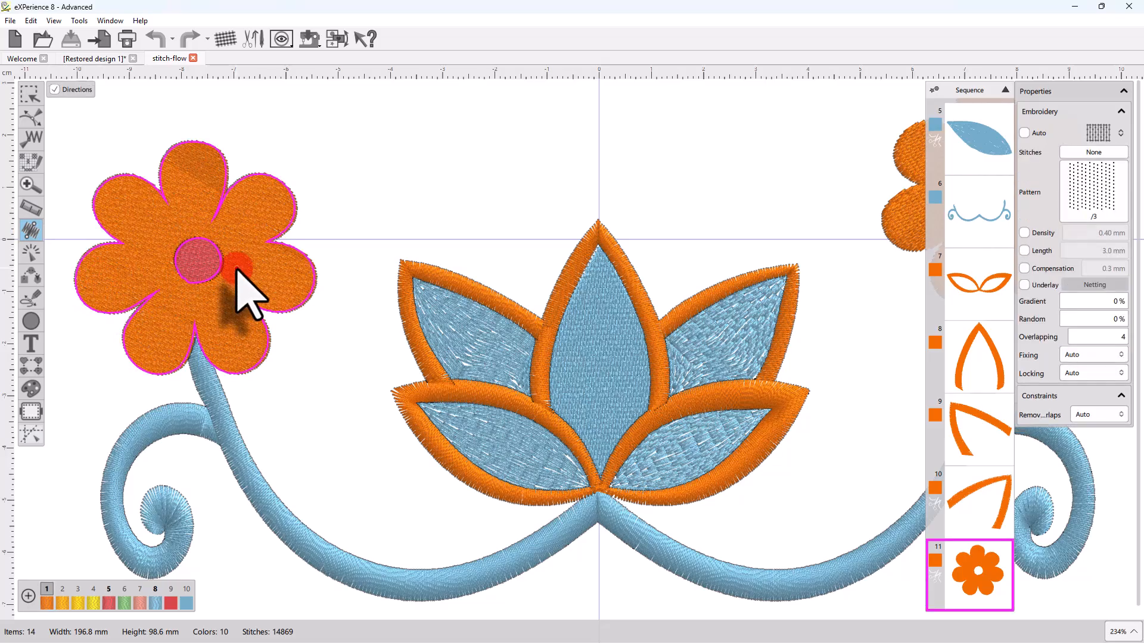
pyautogui.click(596, 341)
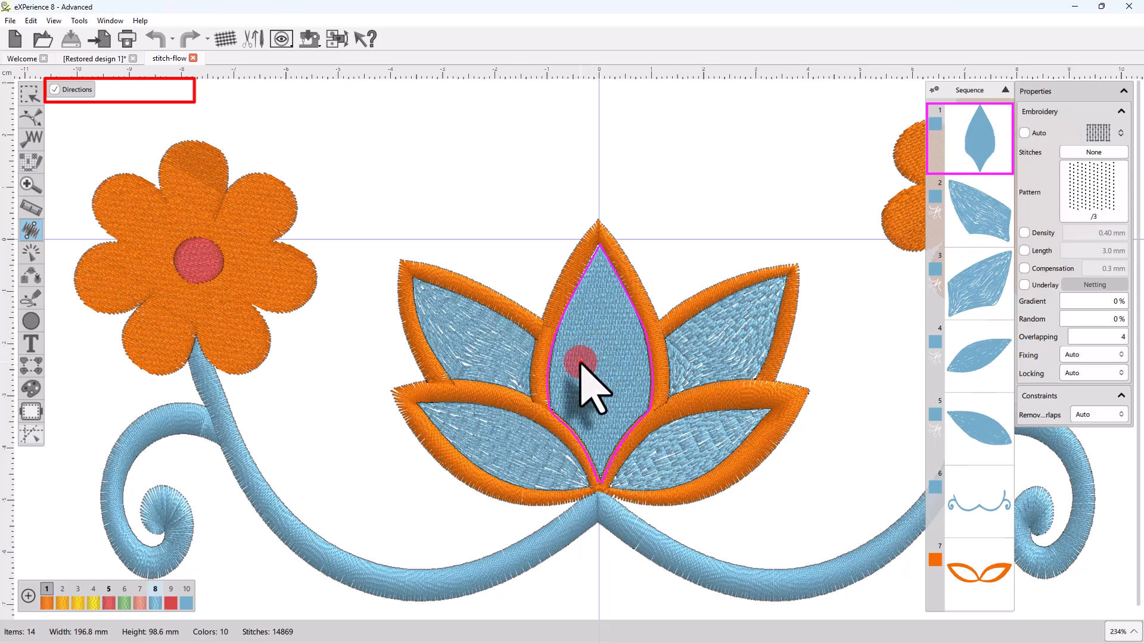
pyautogui.click(455, 327)
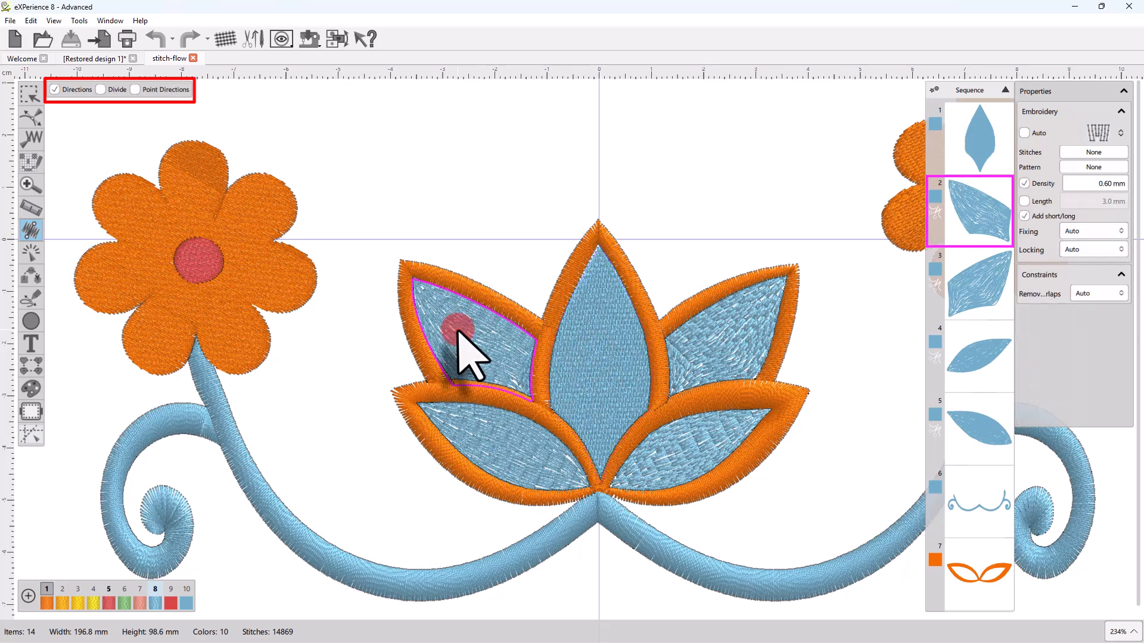
pyautogui.click(199, 390)
pyautogui.click(200, 261)
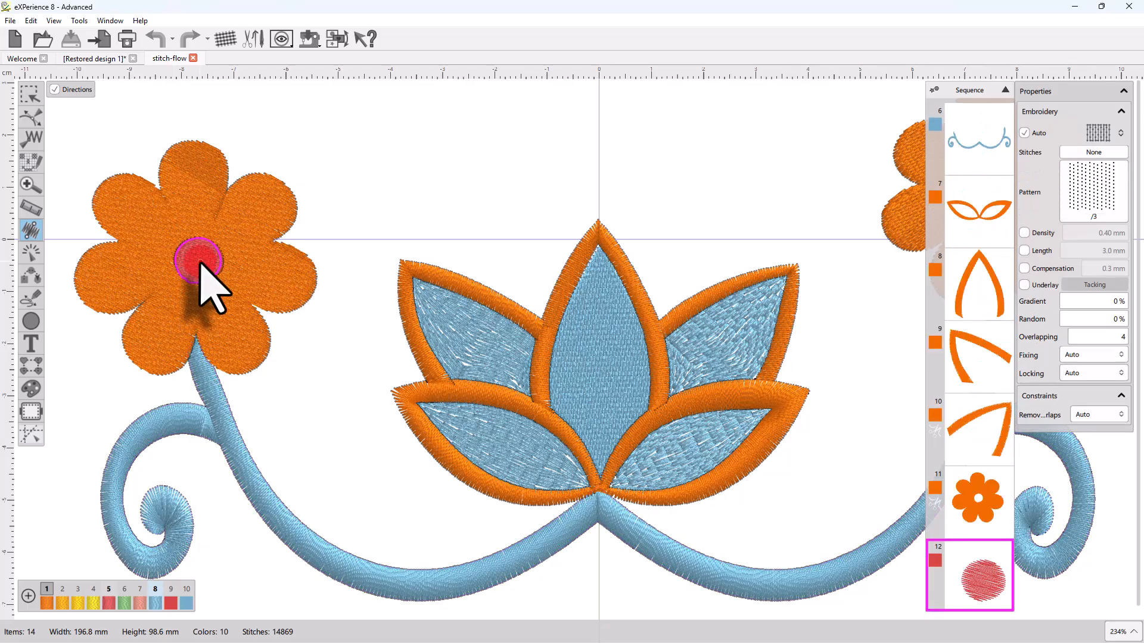
pyautogui.click(207, 299)
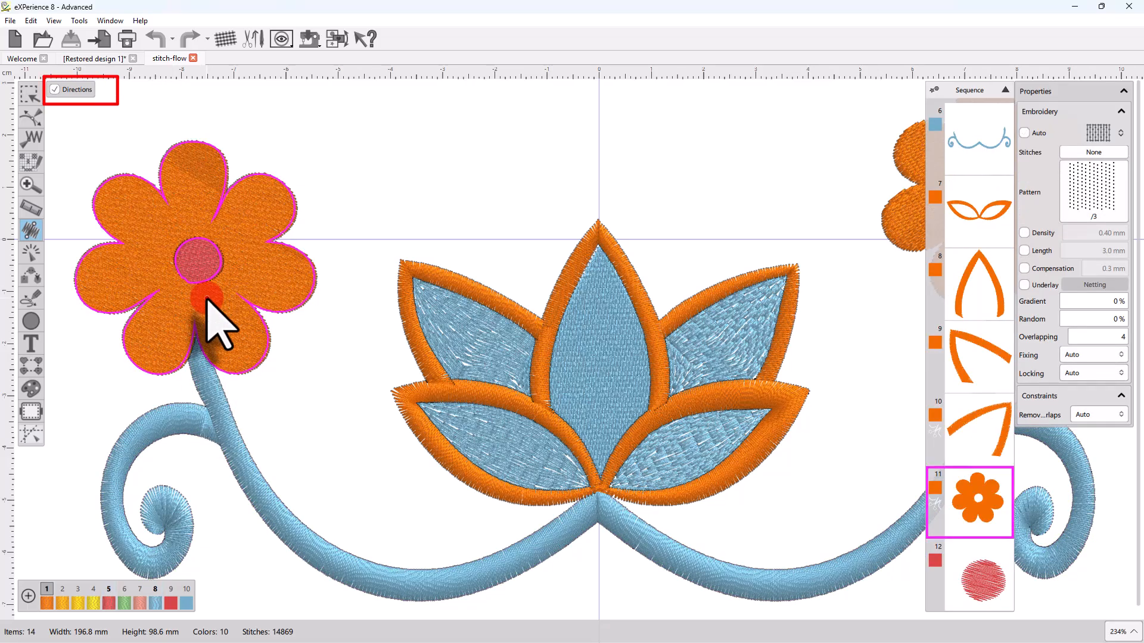
pyautogui.click(588, 378)
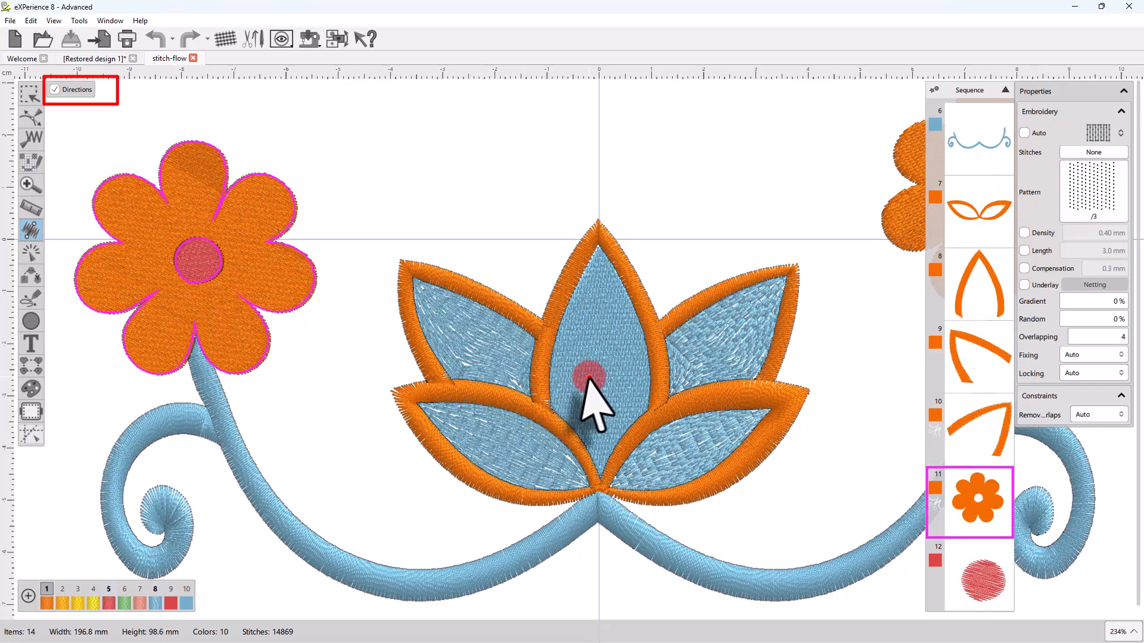
pyautogui.click(216, 416)
pyautogui.click(458, 348)
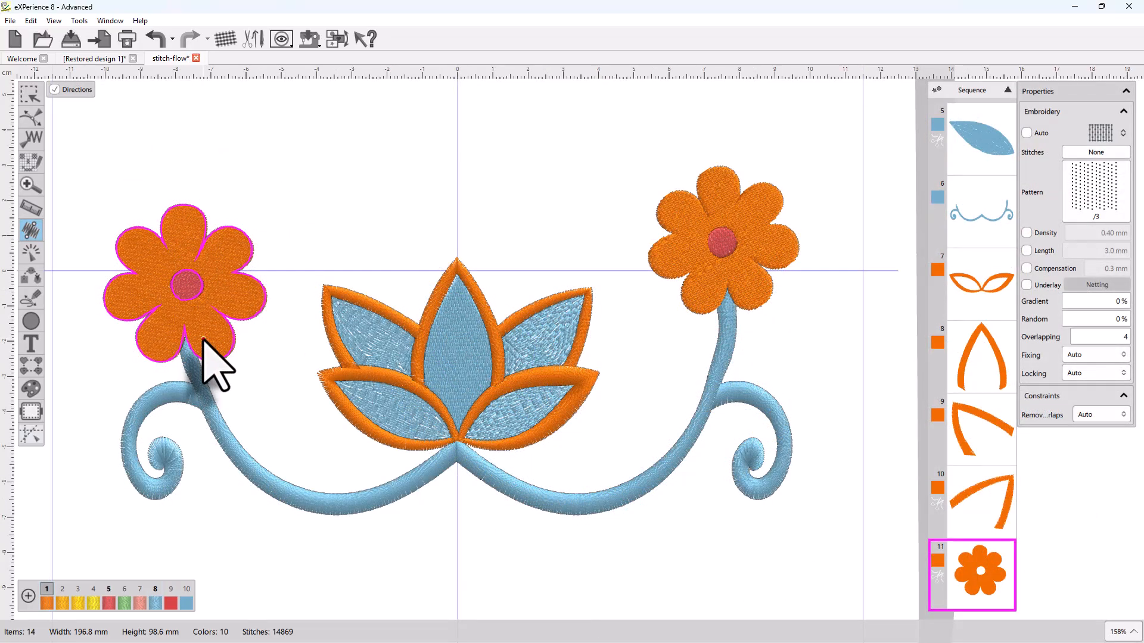
# Zoom in on the centre lotus petal and draw trial direction lines, including a near-vertical one
pyautogui.click(467, 360)
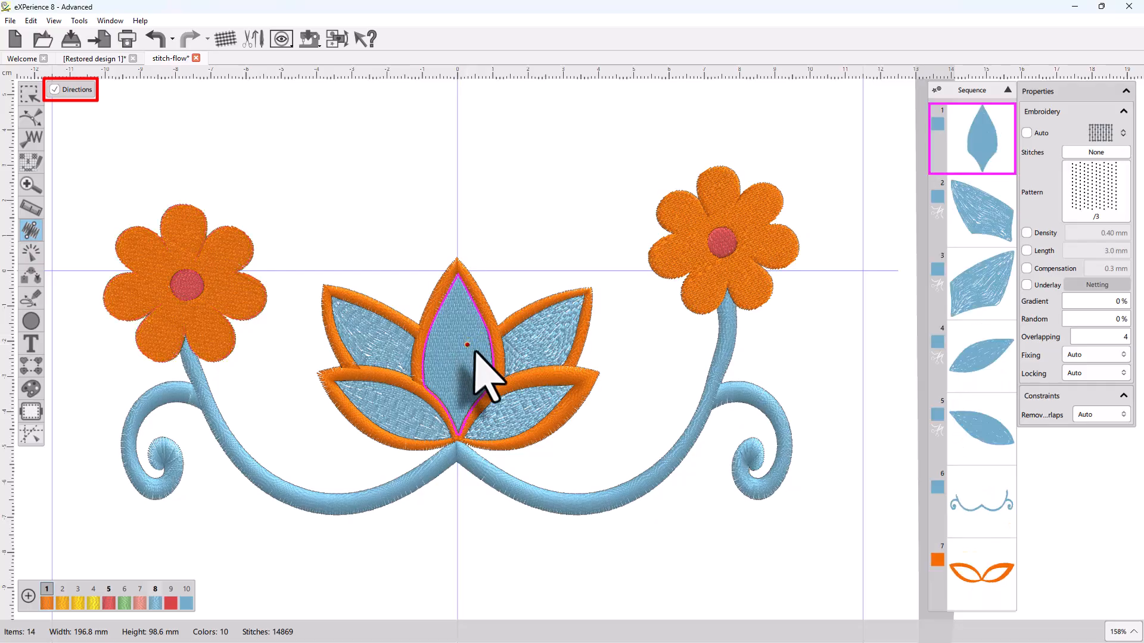
pyautogui.scroll(2, 466, 366)
pyautogui.scroll(3, 464, 364)
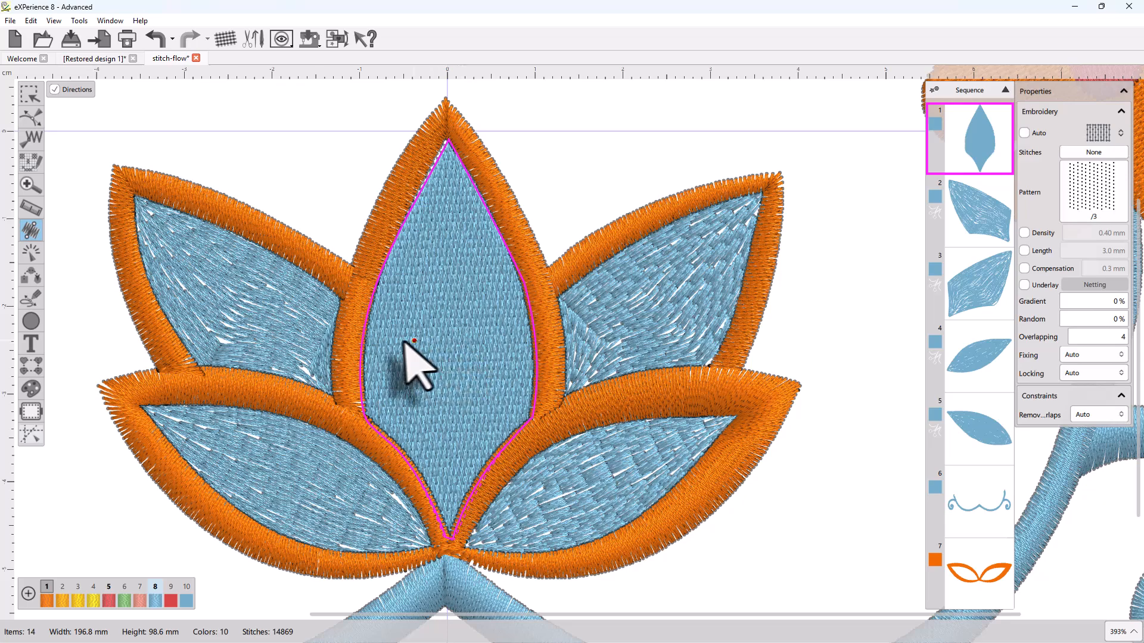
pyautogui.moveTo(400, 340); pyautogui.dragTo(490, 312)
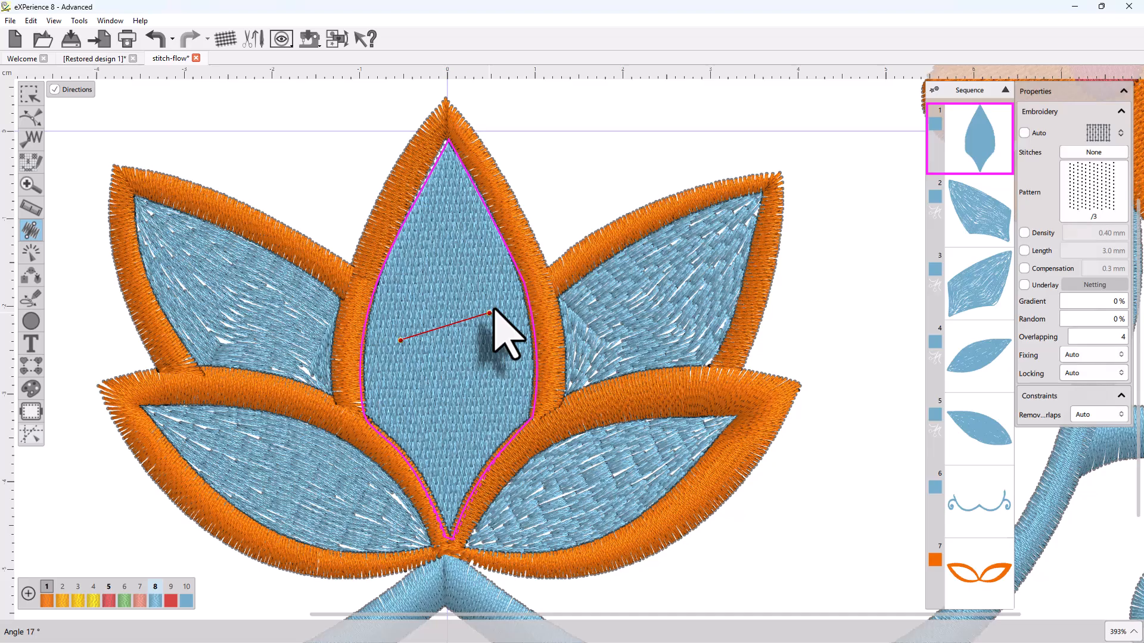
pyautogui.moveTo(489, 312); pyautogui.dragTo(503, 298)
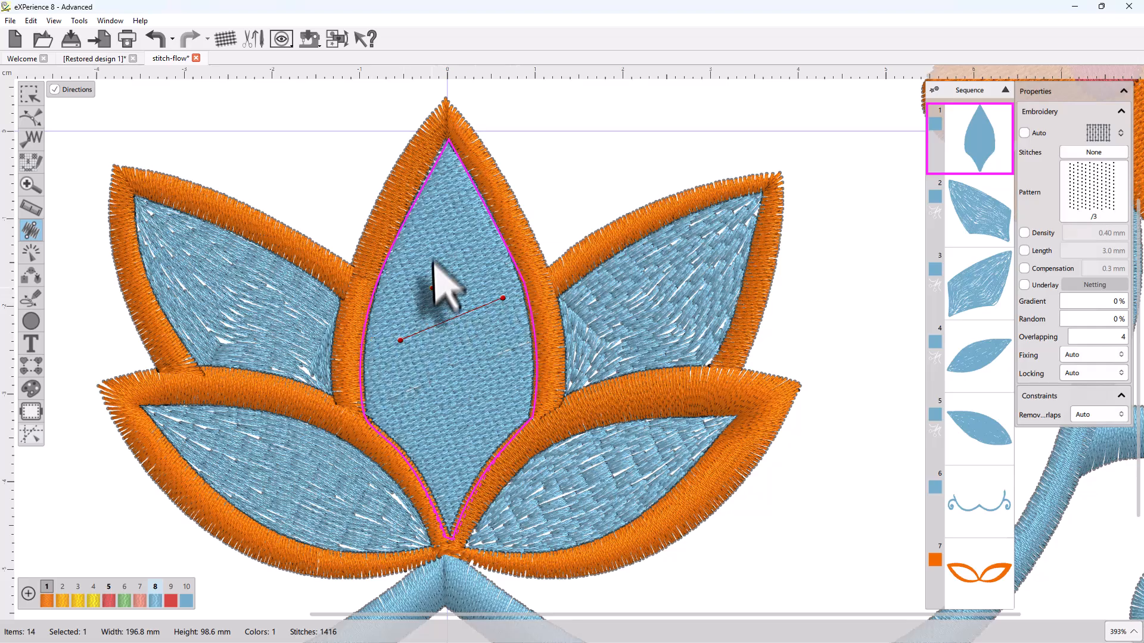
pyautogui.click(434, 252)
pyautogui.click(416, 394)
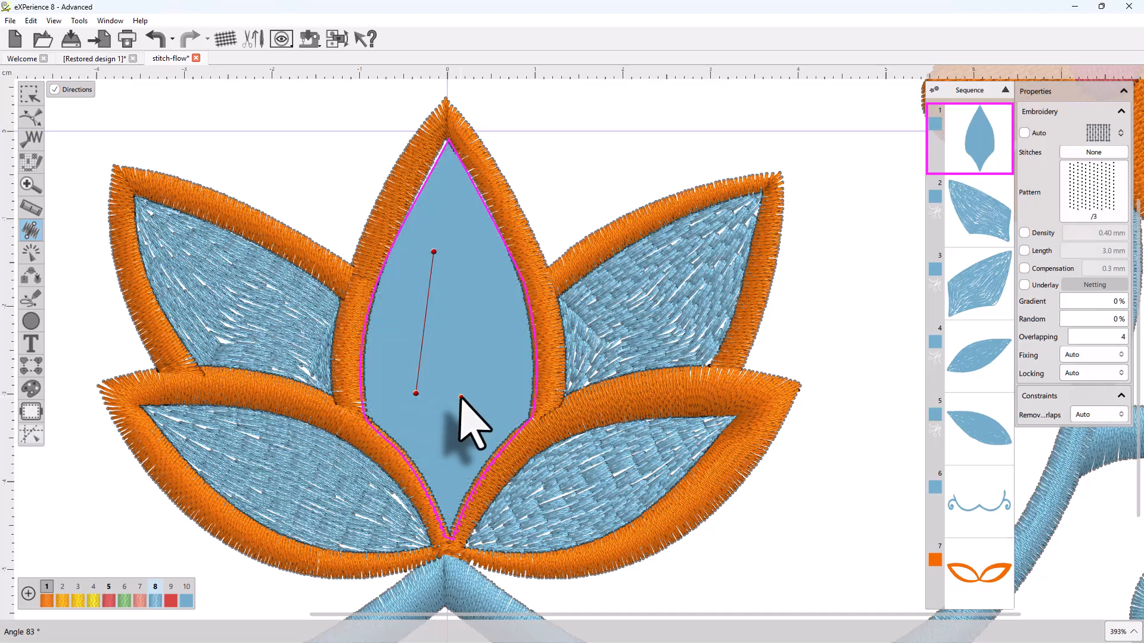
# Try further direction lines at about 60° and horizontal, then delete them to restore default stitching
pyautogui.click(496, 368)
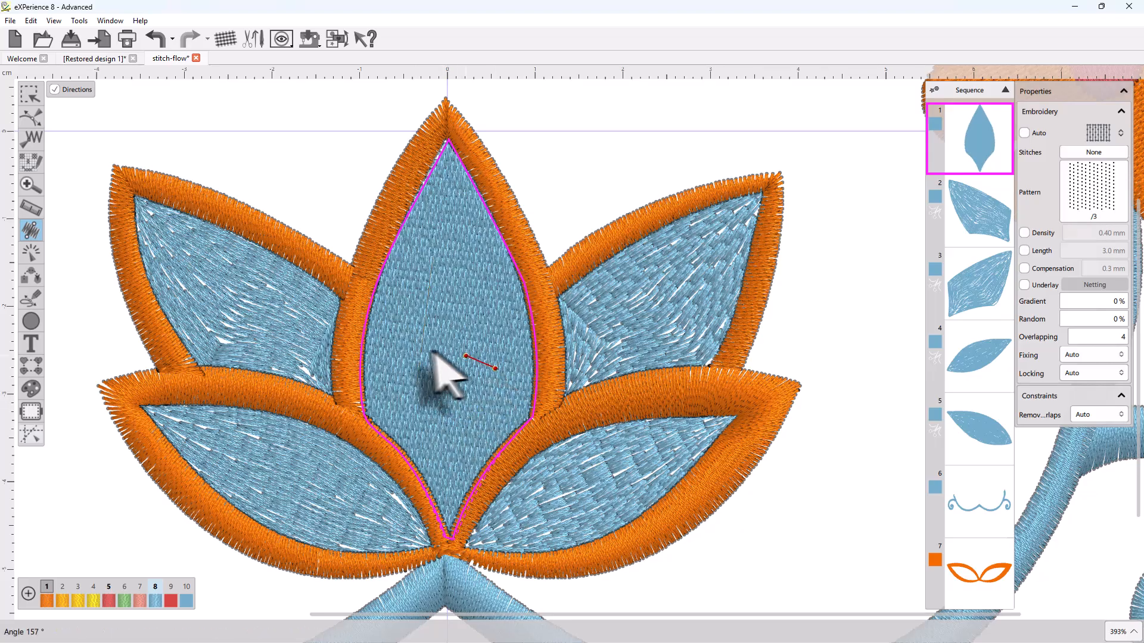
pyautogui.click(402, 302)
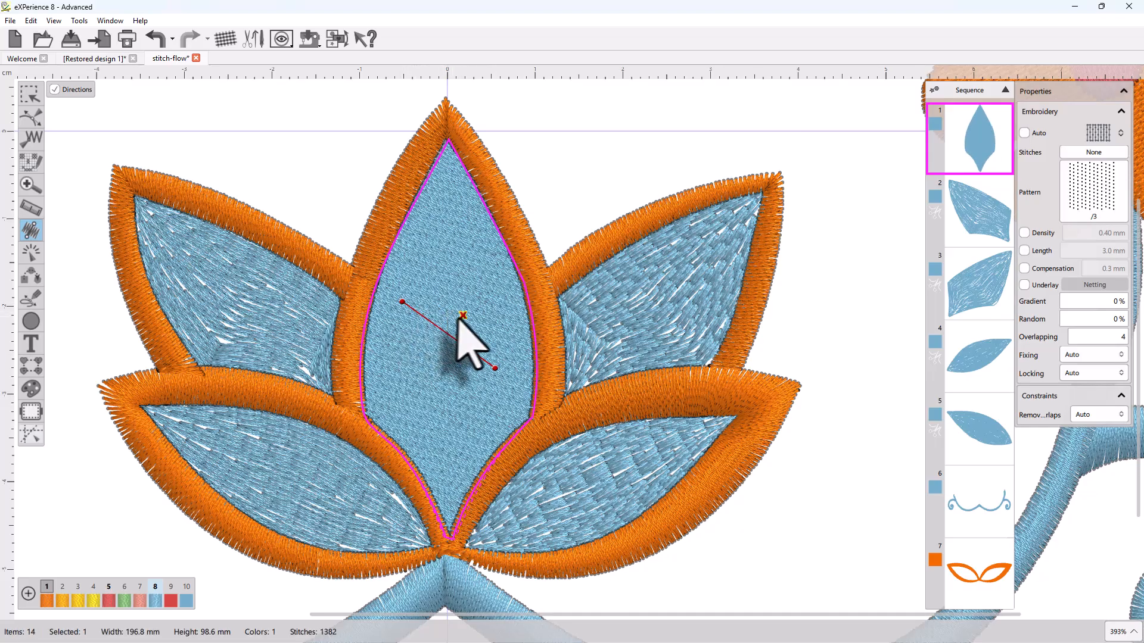
pyautogui.click(447, 244)
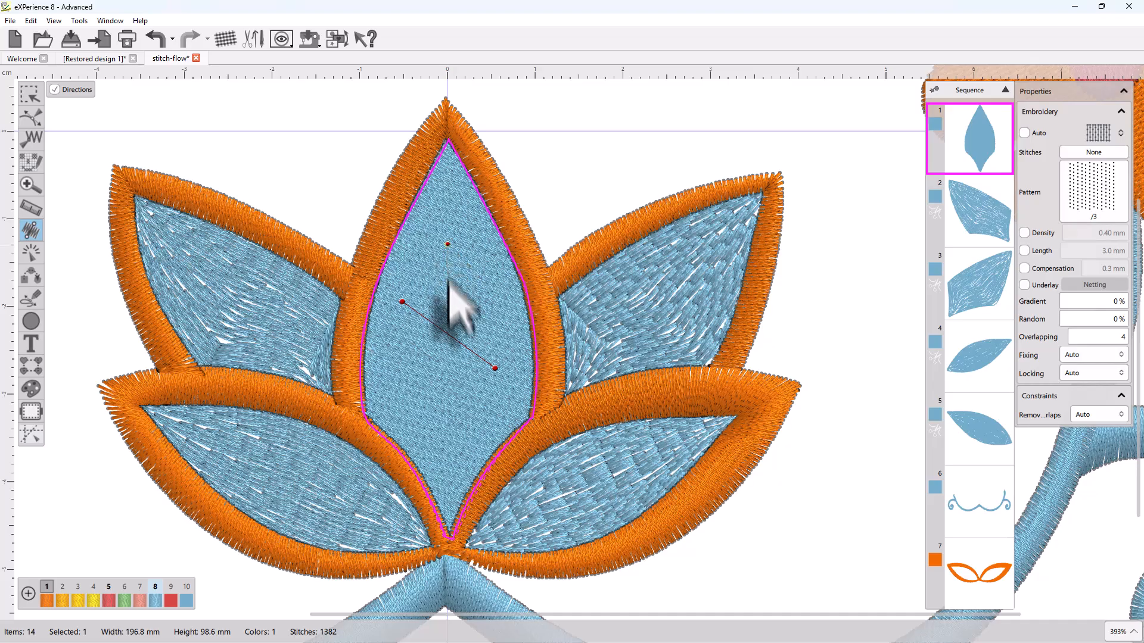
pyautogui.click(415, 299)
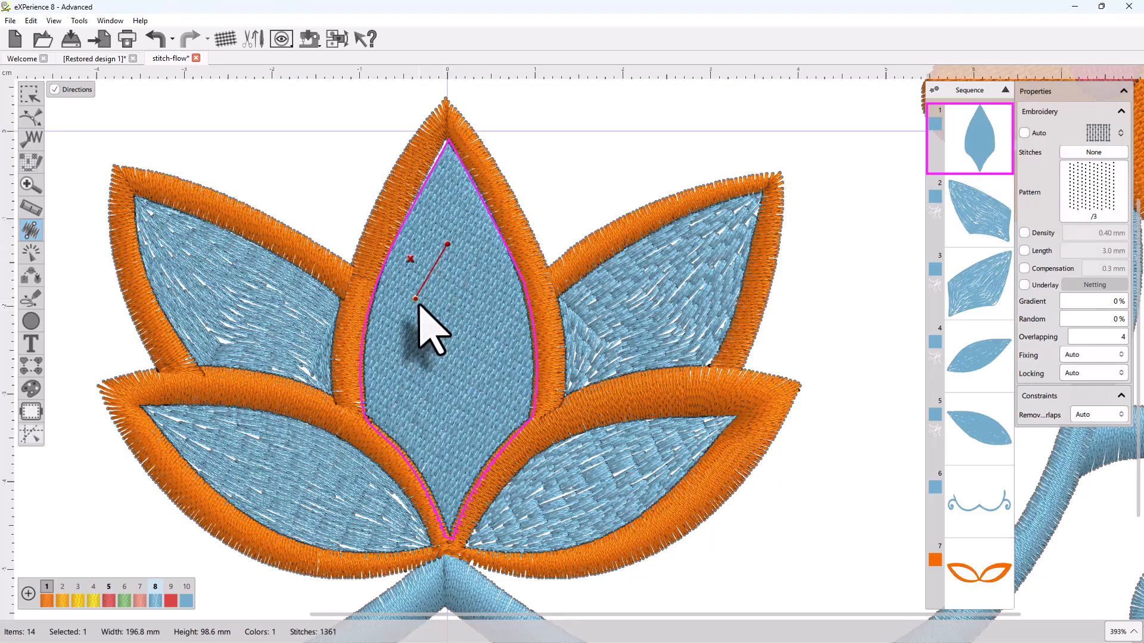
pyautogui.moveTo(415, 299); pyautogui.dragTo(408, 298)
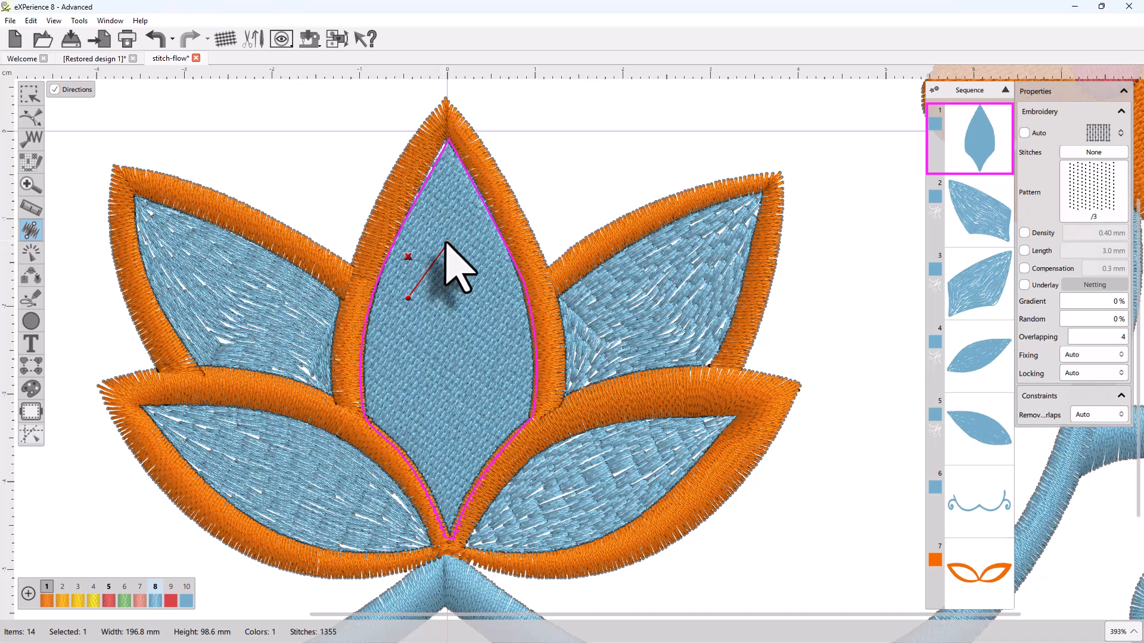
pyautogui.moveTo(446, 244); pyautogui.dragTo(487, 298)
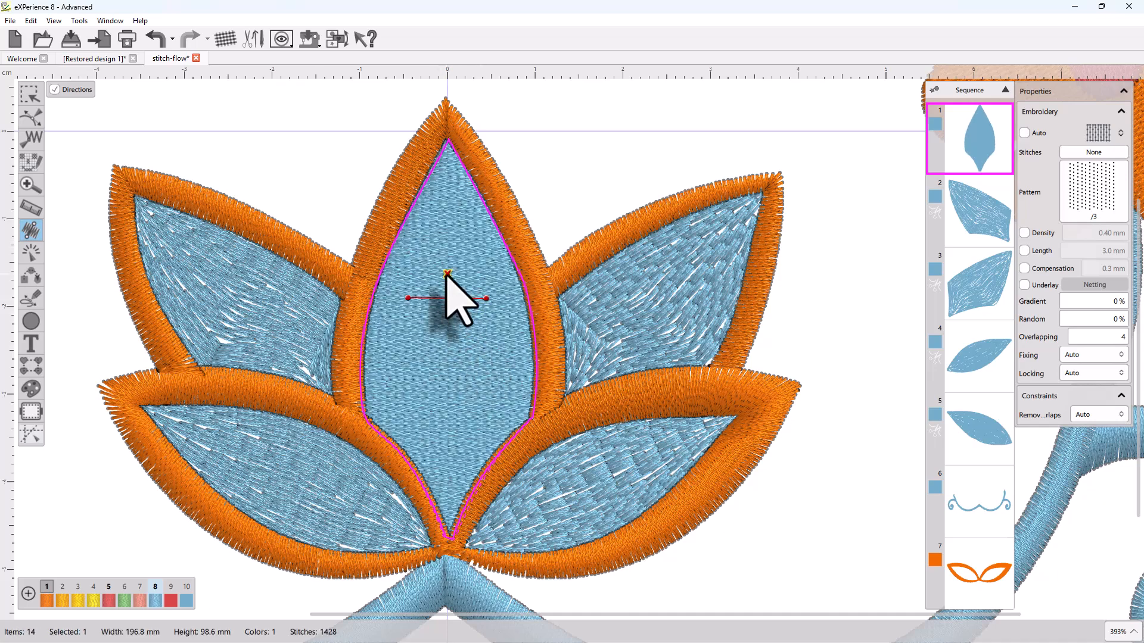
pyautogui.click(446, 274)
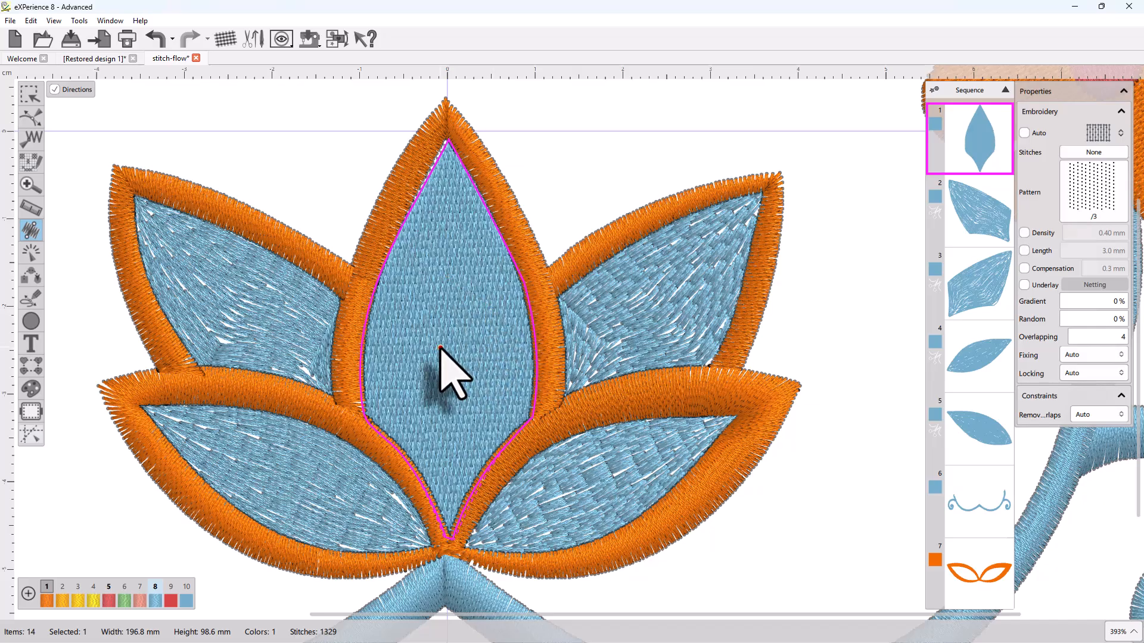
pyautogui.click(225, 143)
# Select the lower-left lotus petal and drag a divide line from its upper outline to its lower edge
pyautogui.click(218, 267)
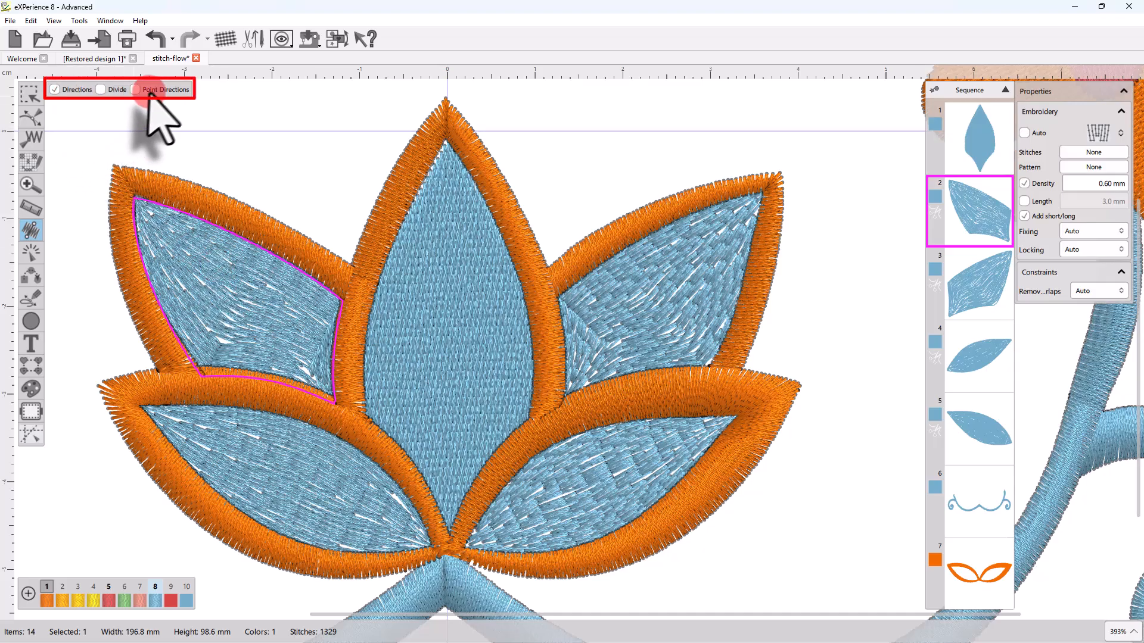
pyautogui.click(256, 459)
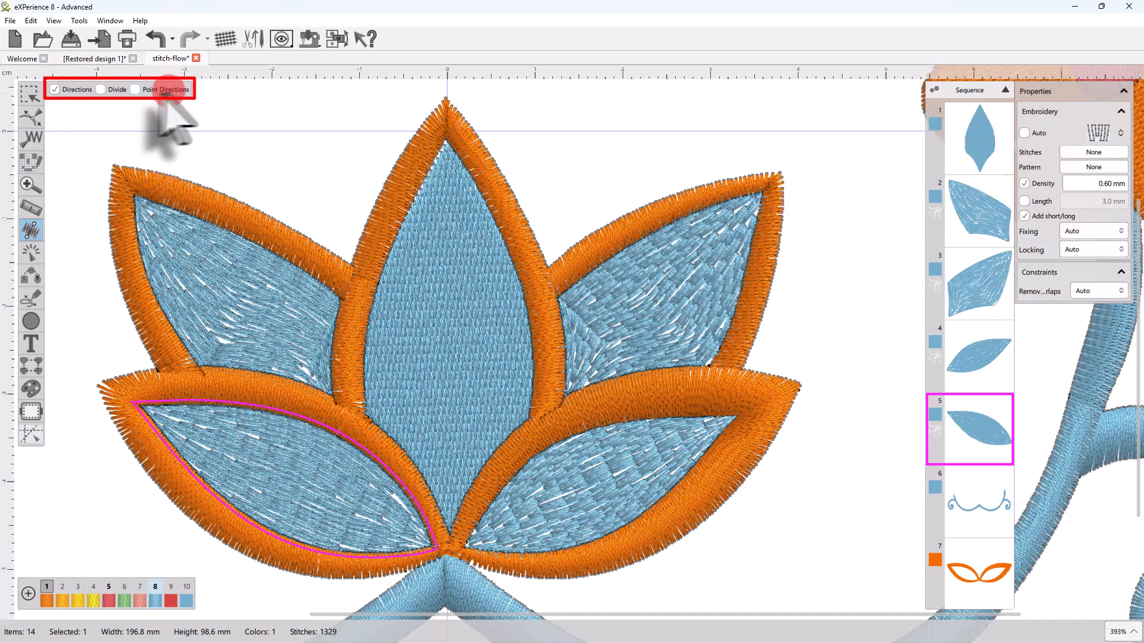
pyautogui.click(102, 90)
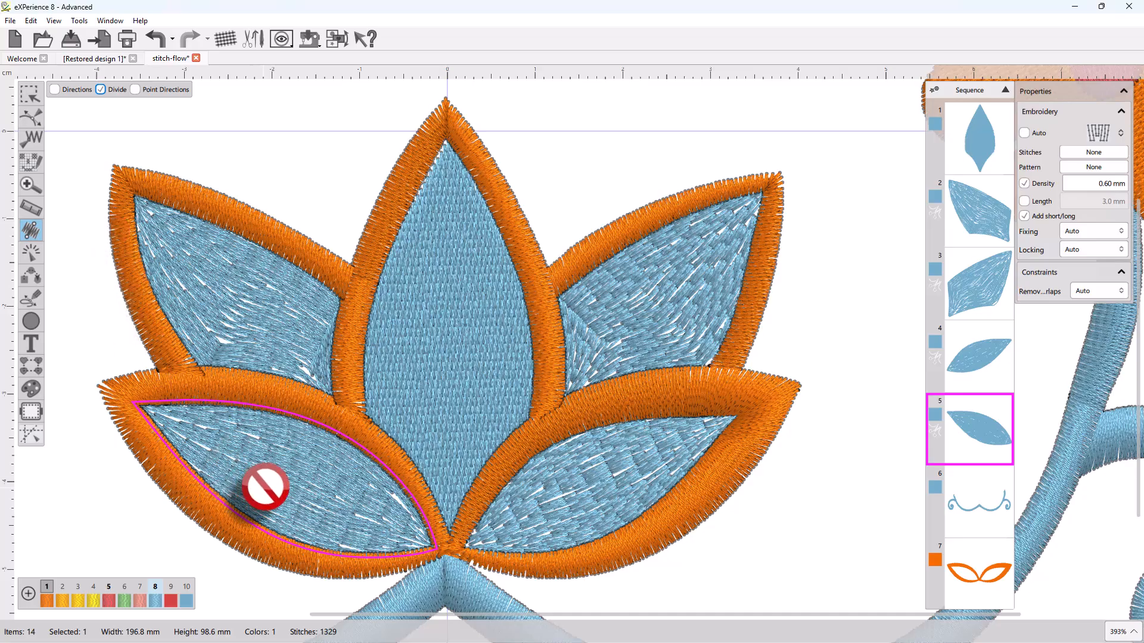
pyautogui.click(304, 418)
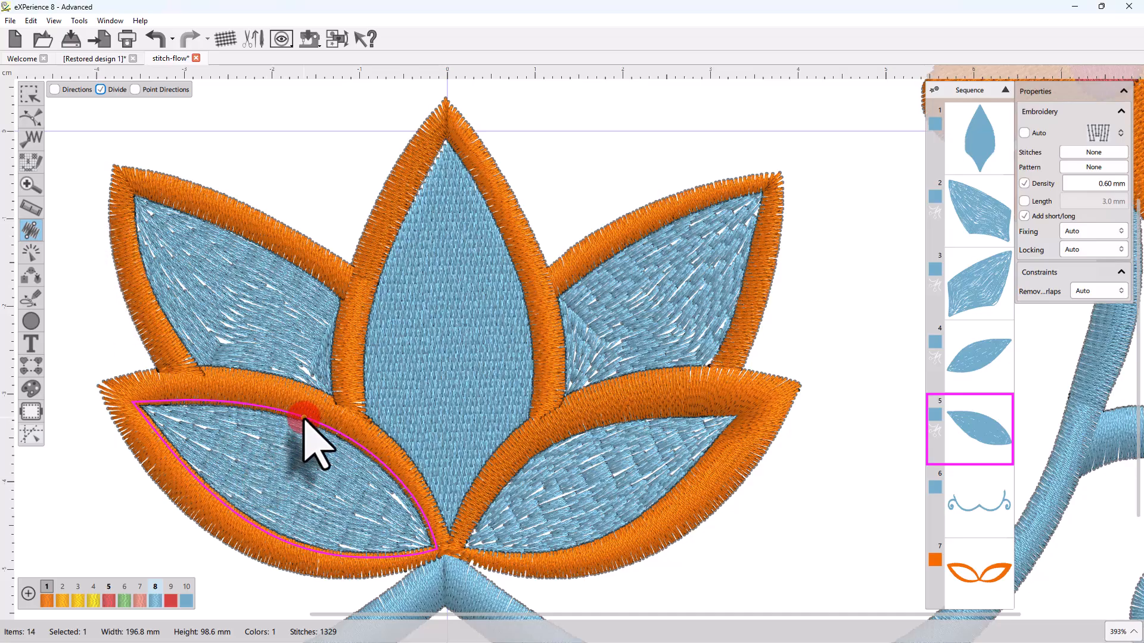
pyautogui.click(258, 526)
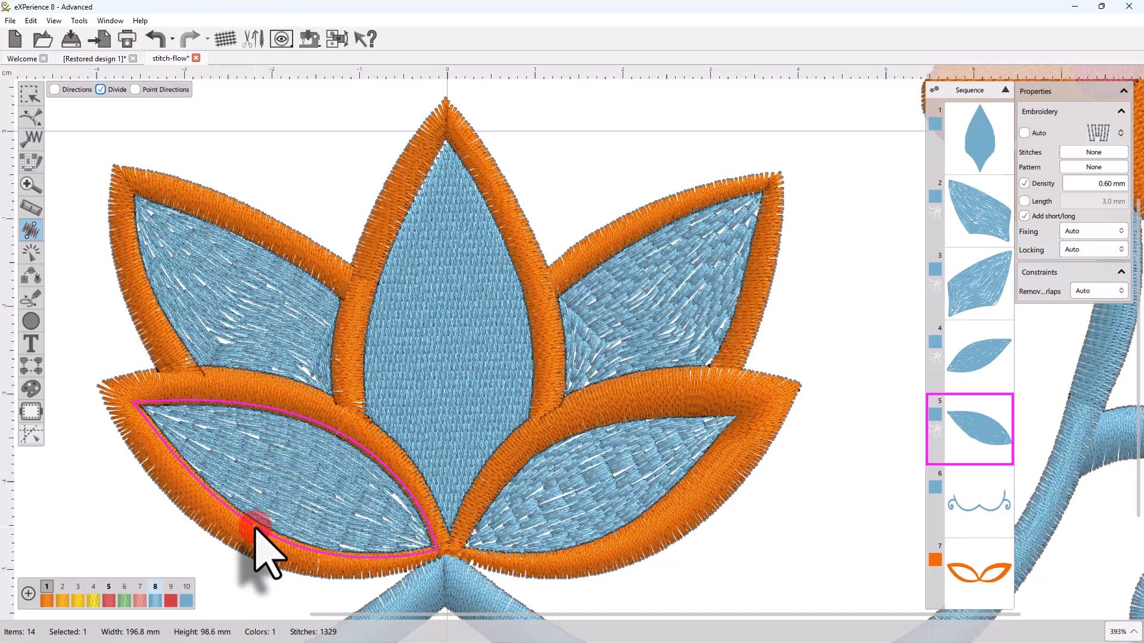
pyautogui.click(316, 421)
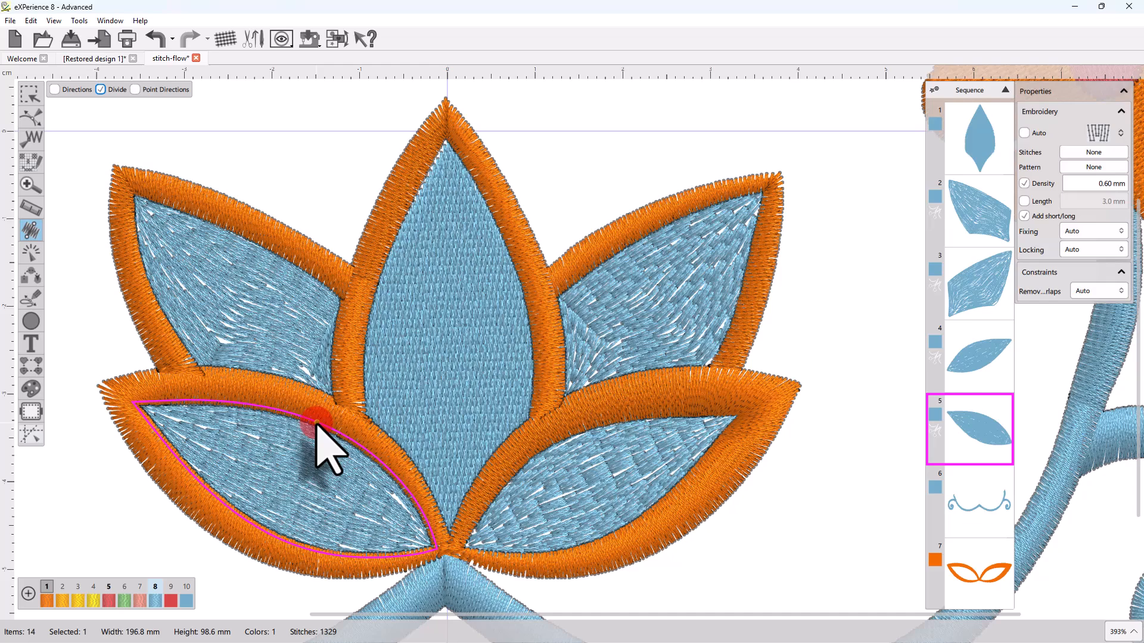
pyautogui.moveTo(315, 421); pyautogui.dragTo(258, 527)
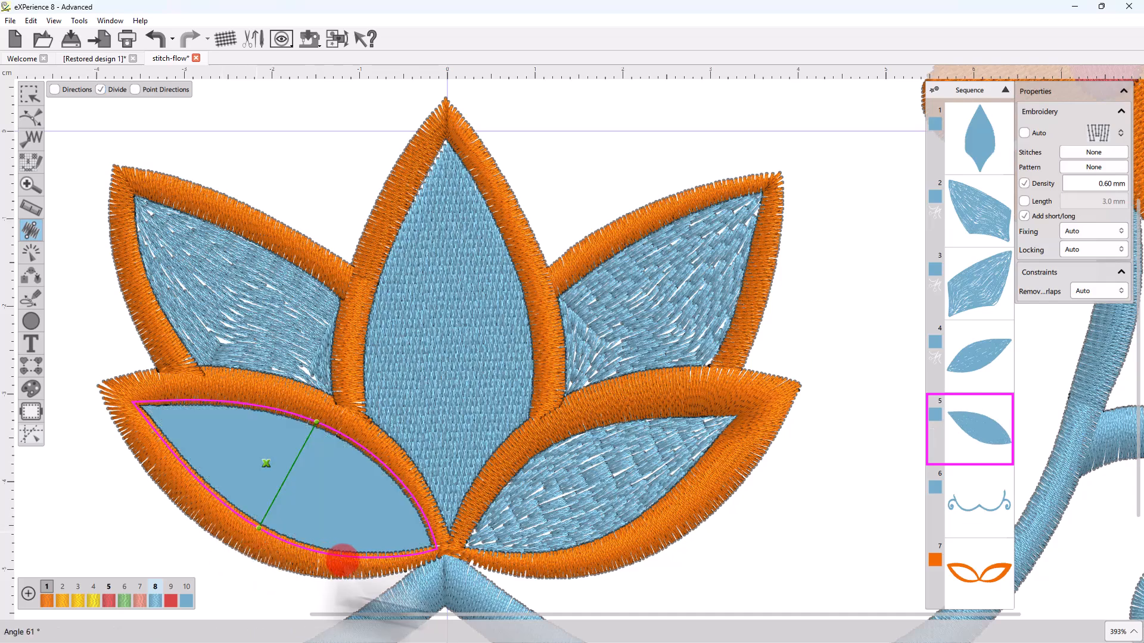
pyautogui.scroll(5, 289, 473)
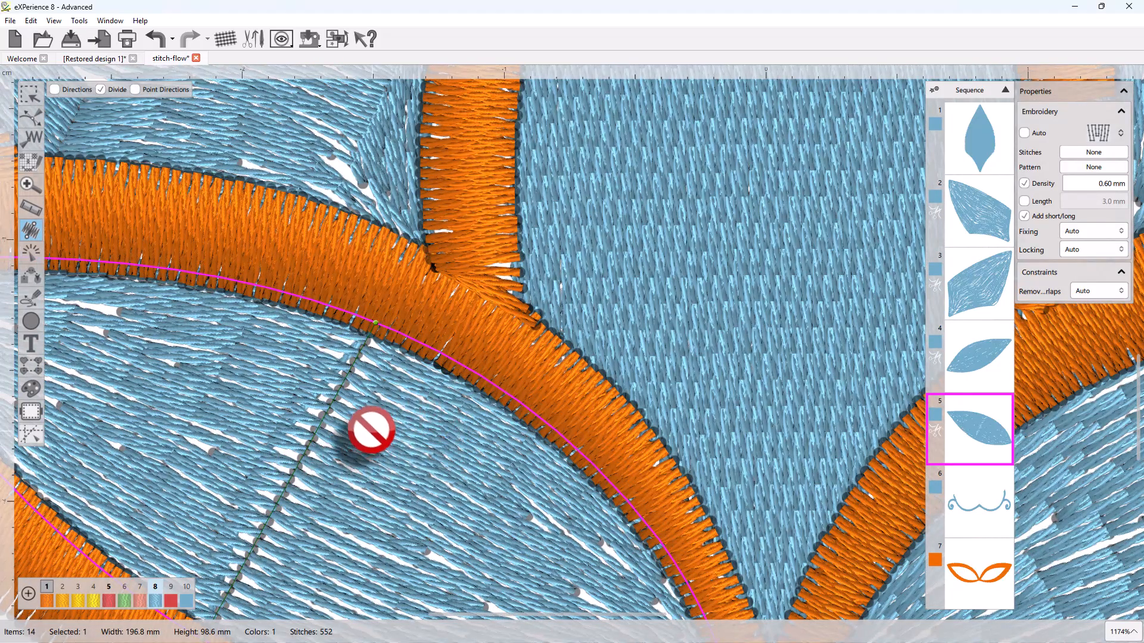
pyautogui.scroll(-2, 291, 388)
pyautogui.scroll(-11, 292, 388)
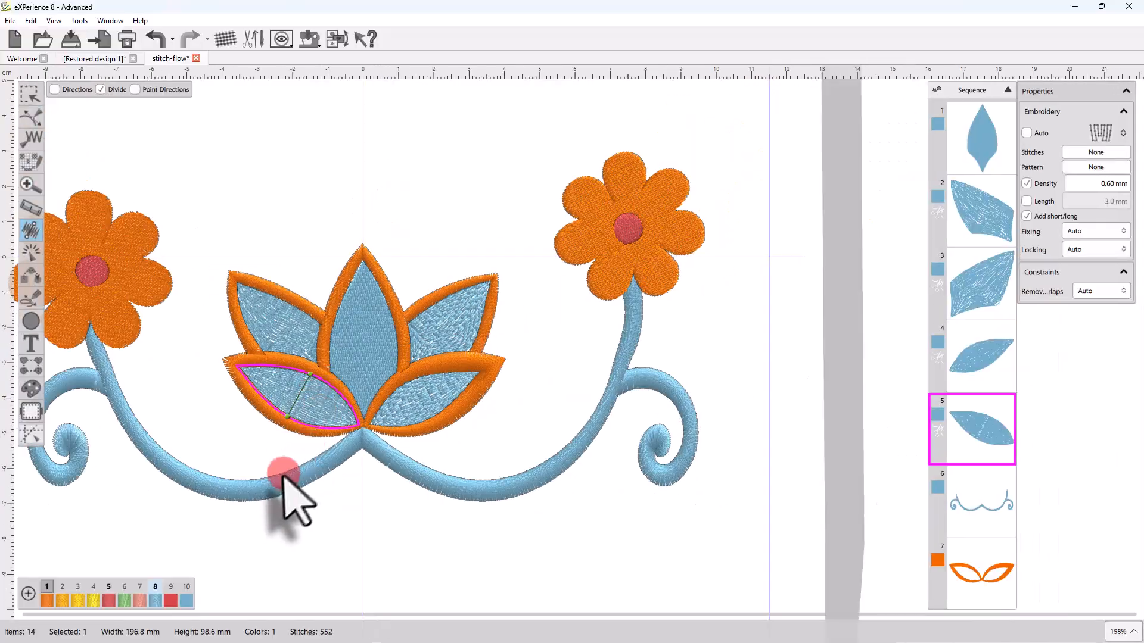
# Add a stitch-angle line on the blue stem, then two more divide lines across the lower-left petal
pyautogui.click(275, 489)
pyautogui.moveTo(221, 478); pyautogui.dragTo(212, 498)
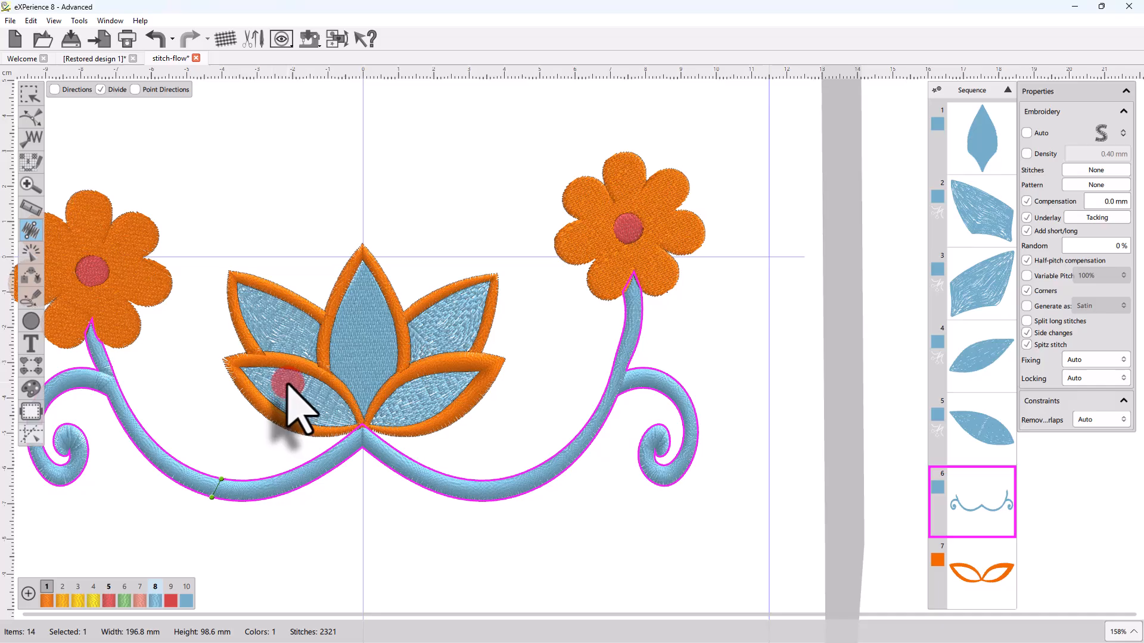
pyautogui.scroll(6, 287, 385)
pyautogui.click(282, 353)
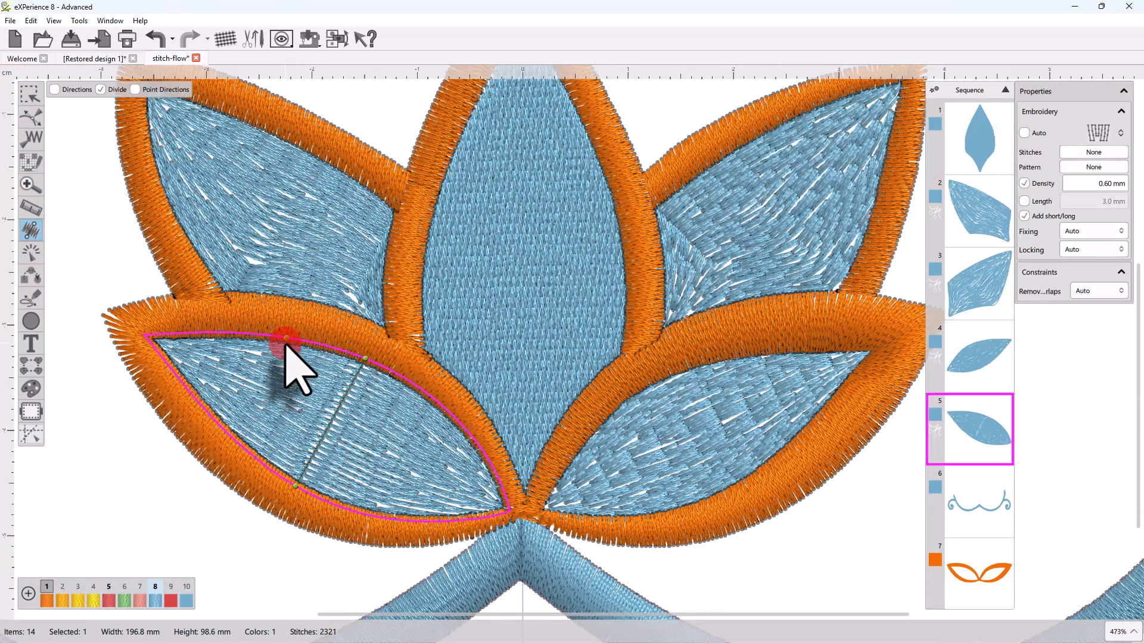
pyautogui.moveTo(284, 341); pyautogui.dragTo(213, 417)
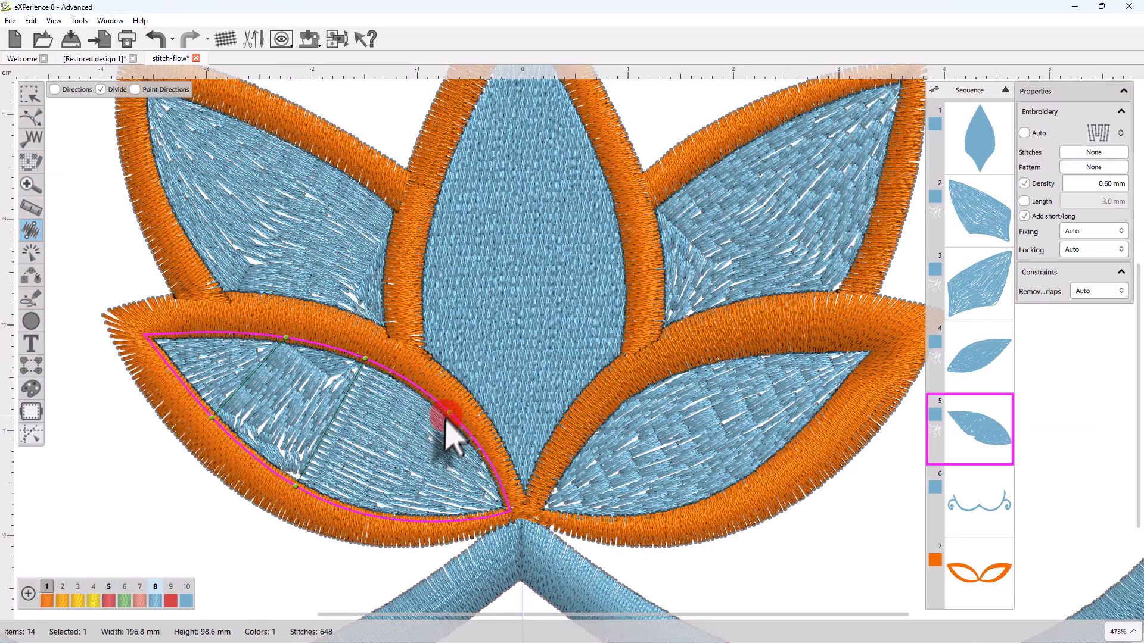
pyautogui.moveTo(448, 414); pyautogui.dragTo(405, 520)
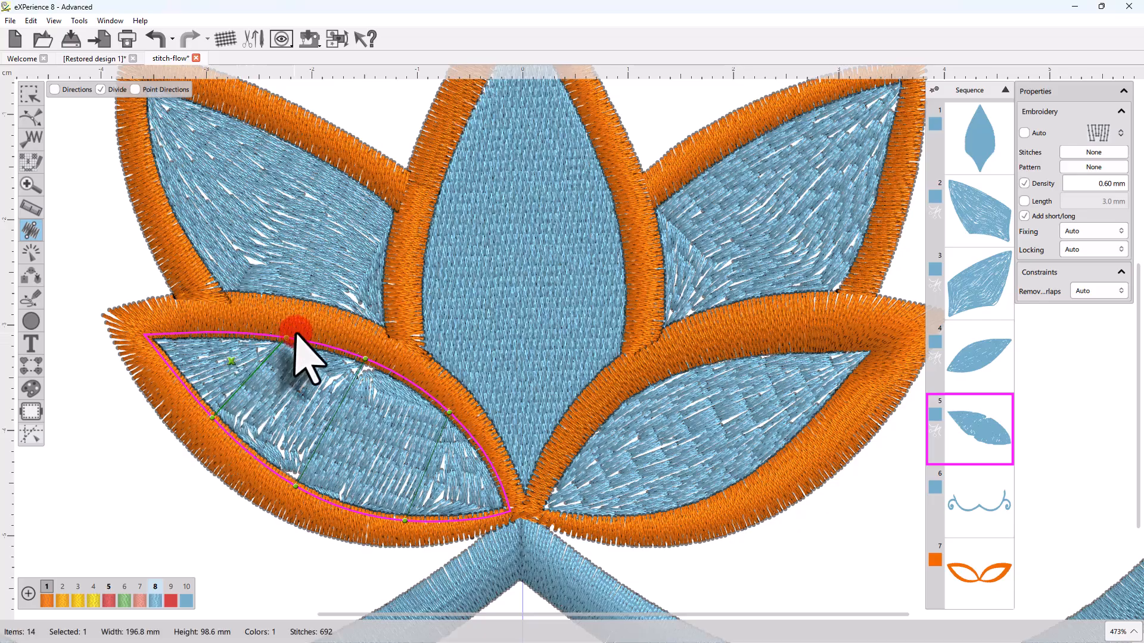
pyautogui.moveTo(288, 338); pyautogui.dragTo(275, 337)
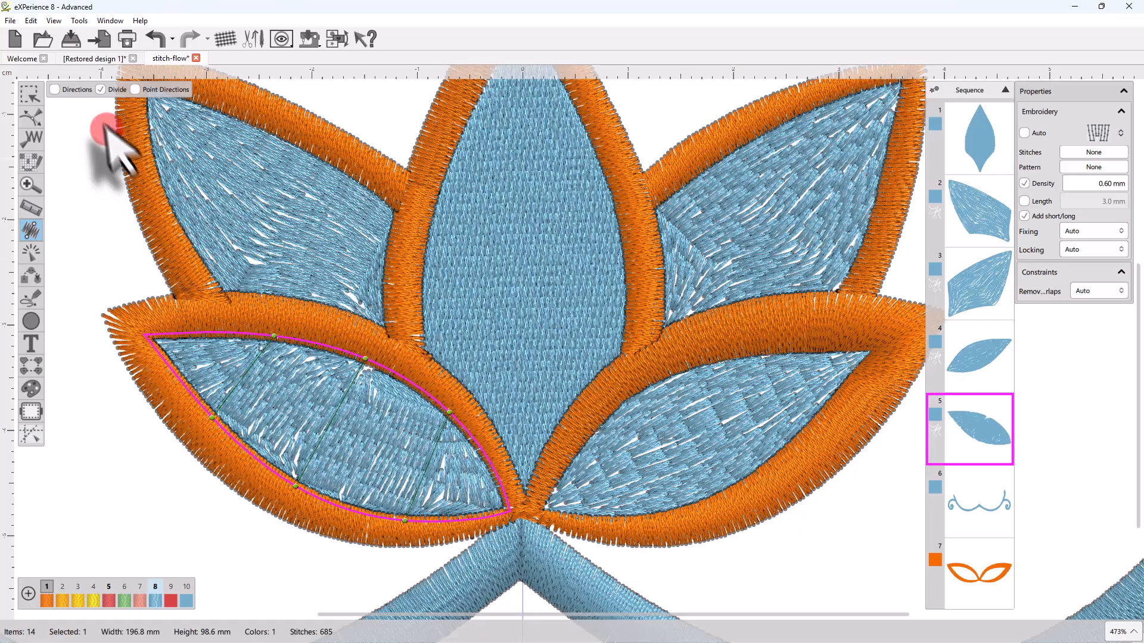
# Draw three red direction lines across the petal and reposition their ends along the edges
pyautogui.click(55, 90)
pyautogui.moveTo(247, 337); pyautogui.dragTo(190, 394)
pyautogui.moveTo(332, 348); pyautogui.dragTo(266, 465)
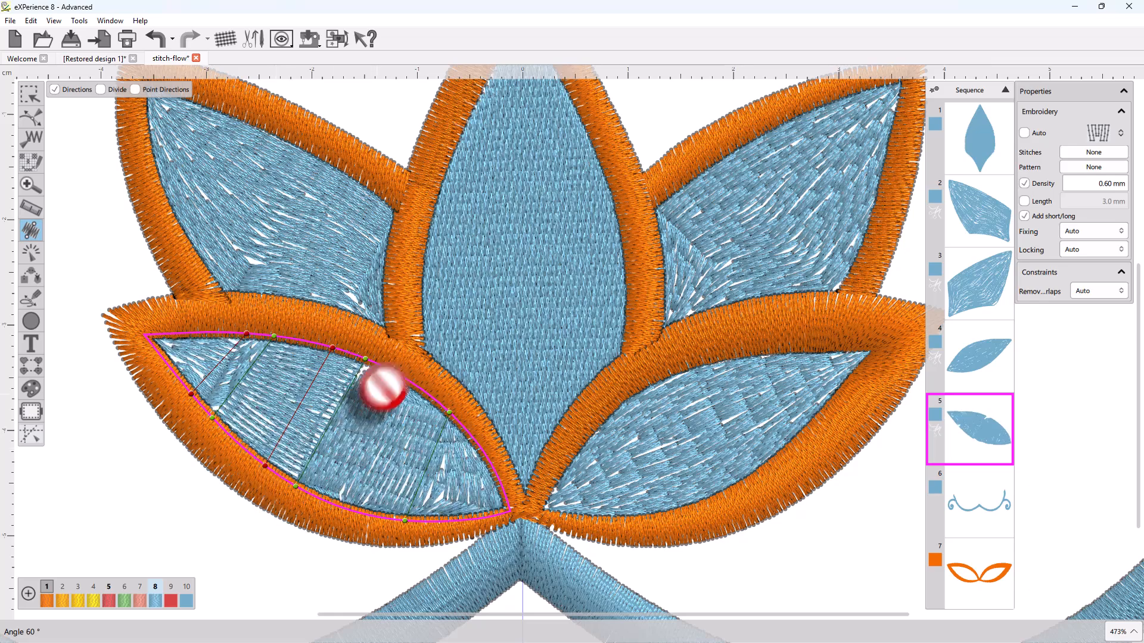
pyautogui.click(406, 379)
pyautogui.moveTo(399, 389); pyautogui.dragTo(351, 511)
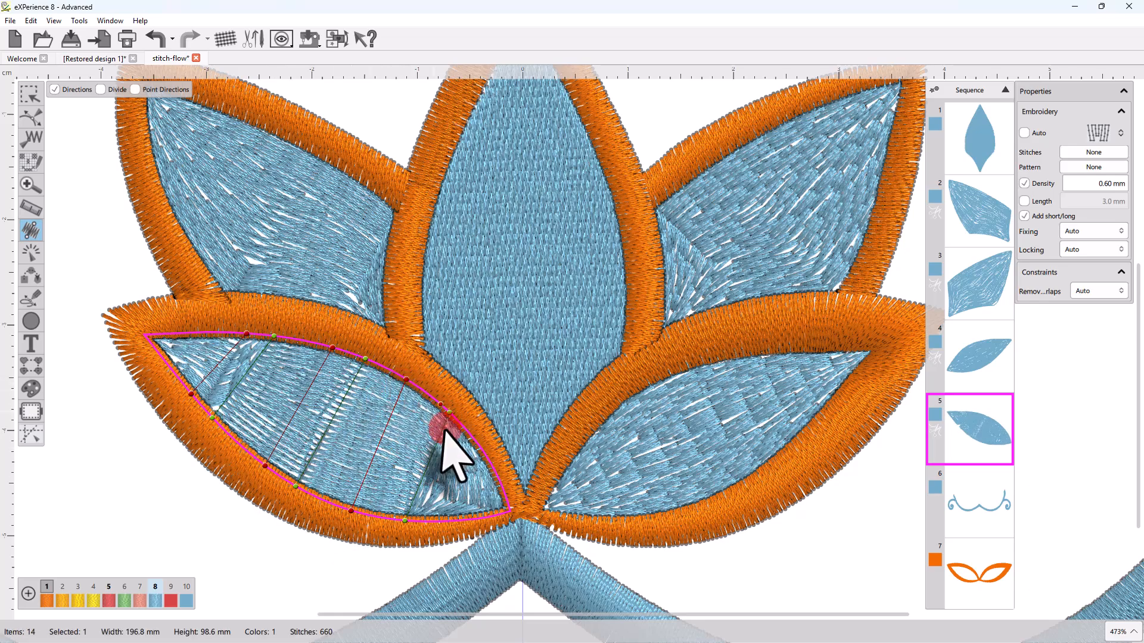
pyautogui.moveTo(405, 380); pyautogui.dragTo(384, 368)
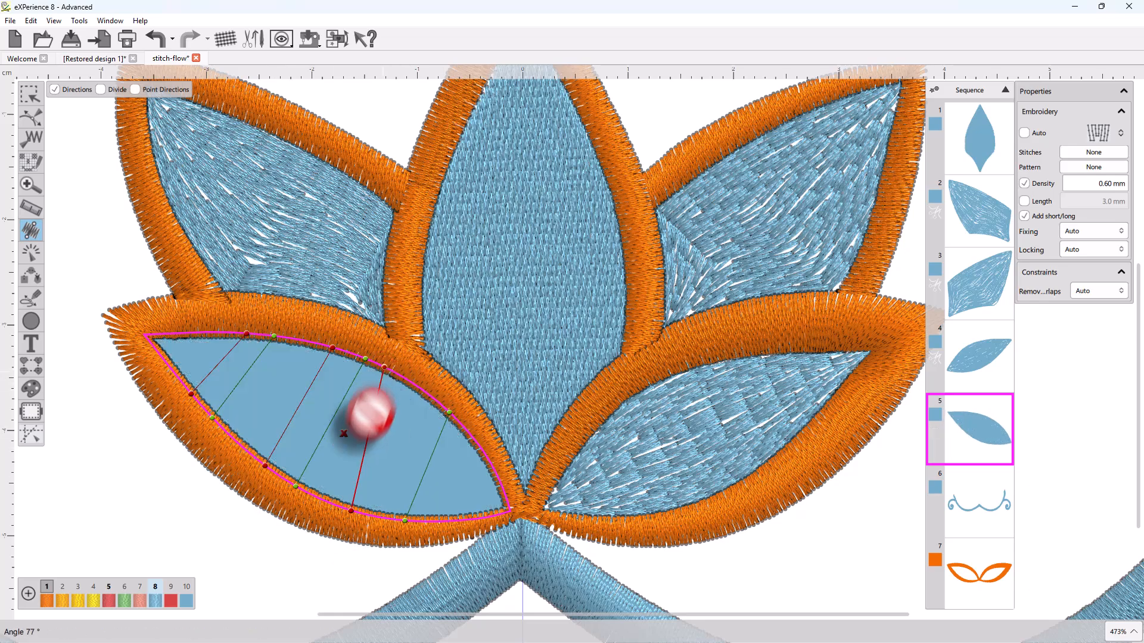
pyautogui.click(350, 511)
pyautogui.moveTo(353, 515); pyautogui.dragTo(273, 480)
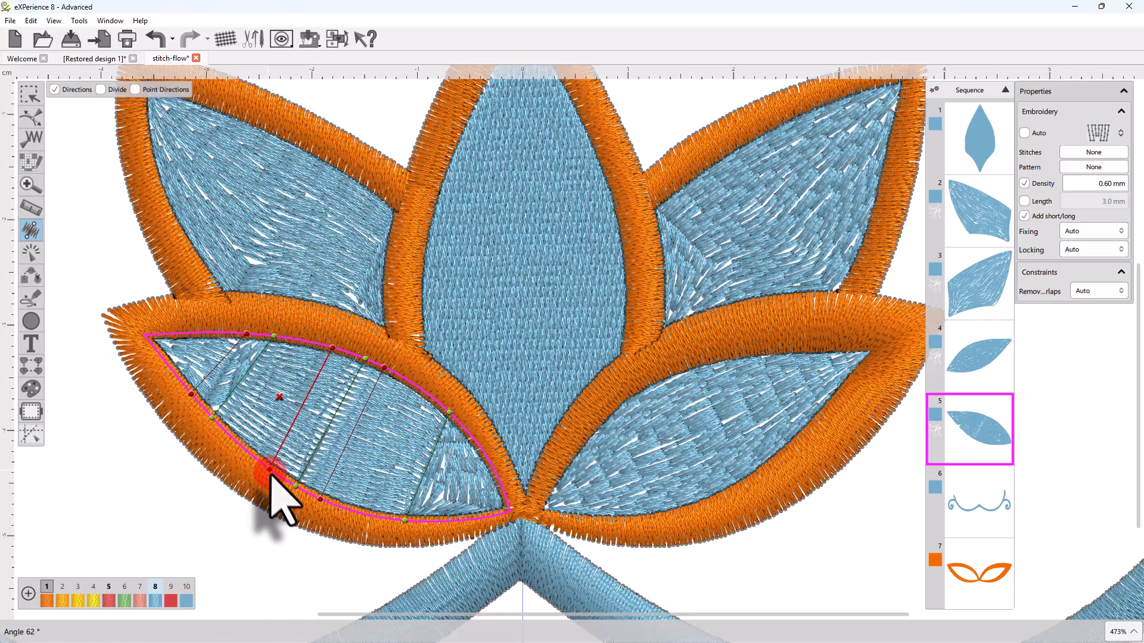
pyautogui.click(331, 349)
pyautogui.moveTo(332, 350); pyautogui.dragTo(350, 353)
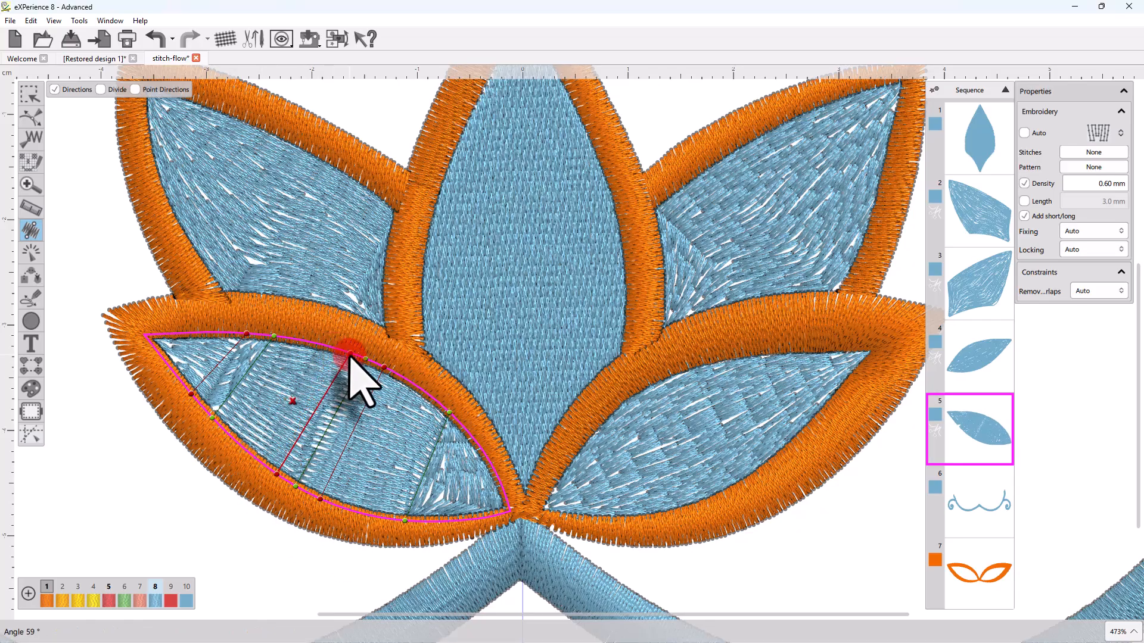
# Delete all the red direction lines from the petal, including one newly drawn
pyautogui.click(200, 347)
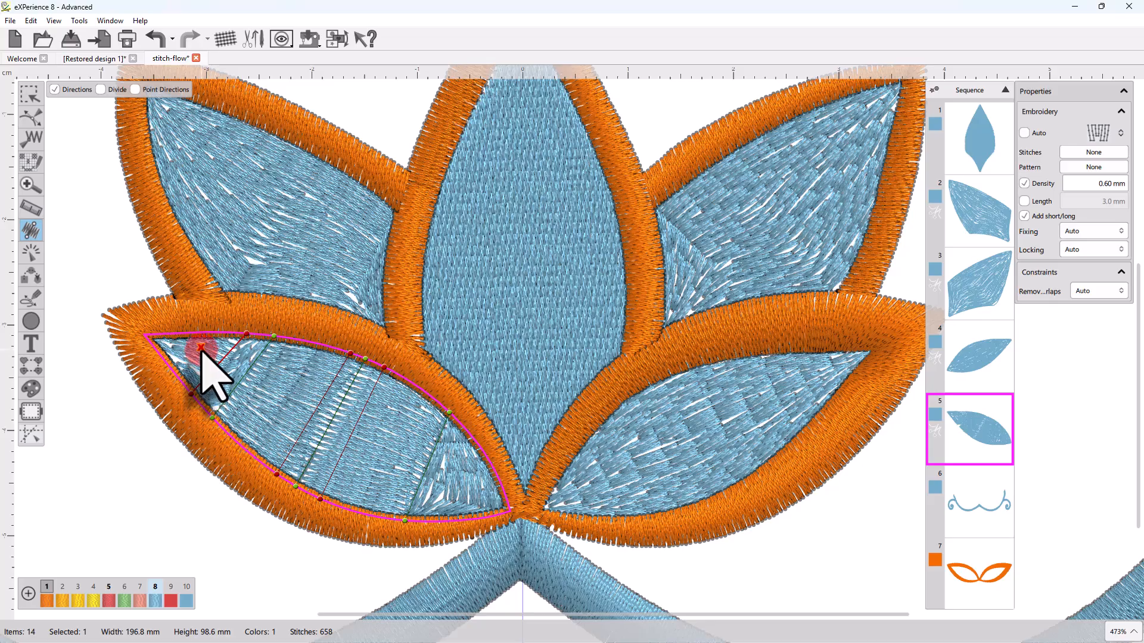
pyautogui.click(201, 348)
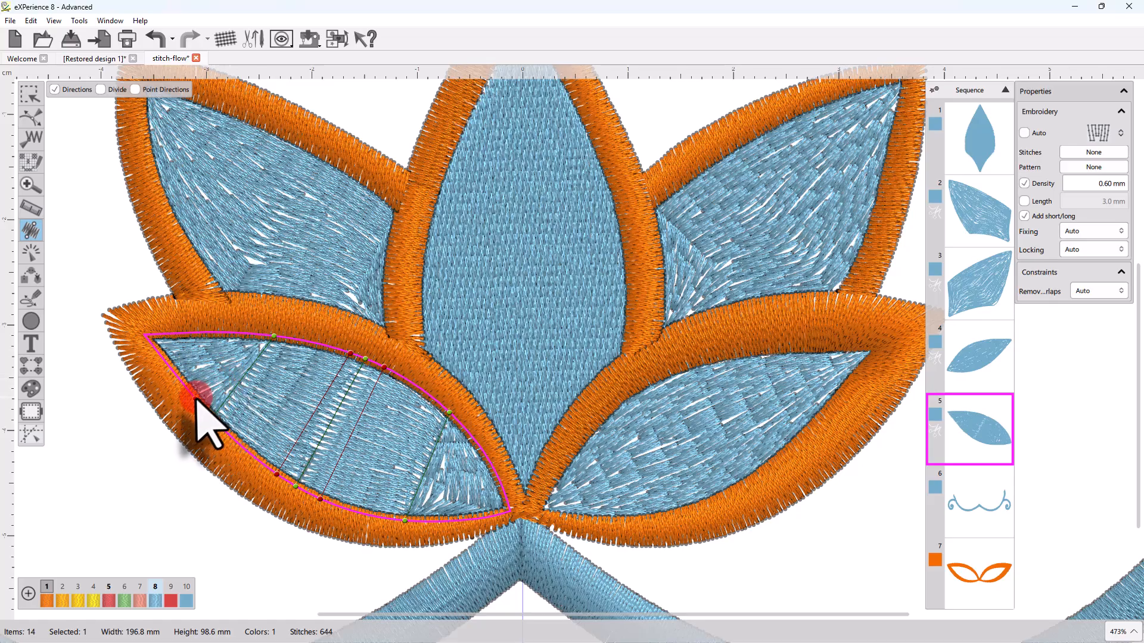
pyautogui.moveTo(208, 410); pyautogui.dragTo(258, 335)
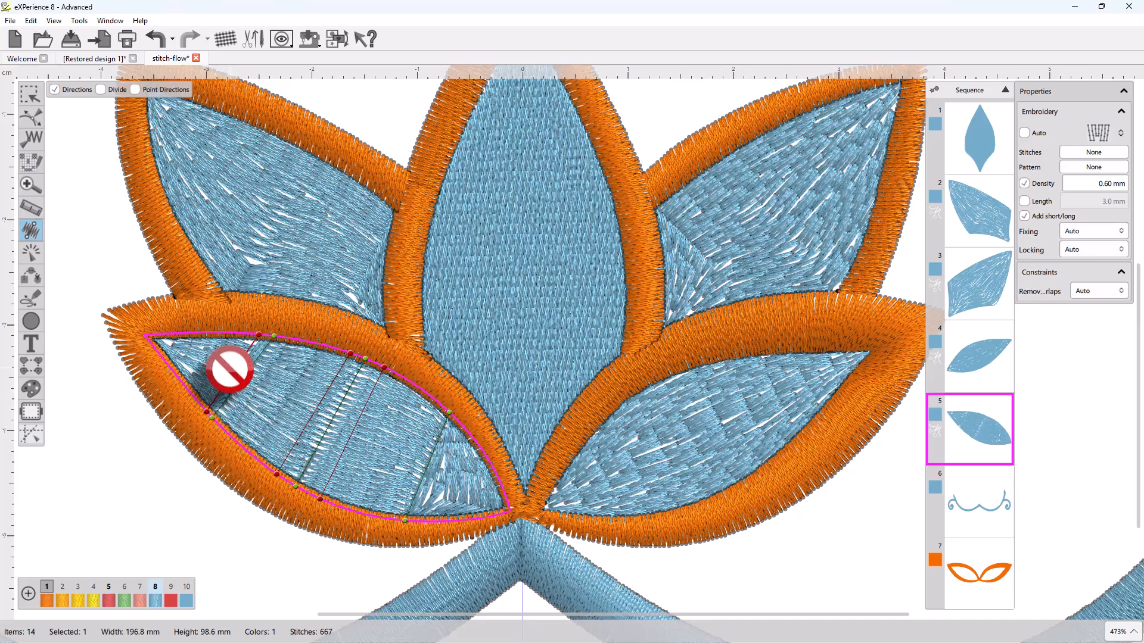
pyautogui.click(213, 359)
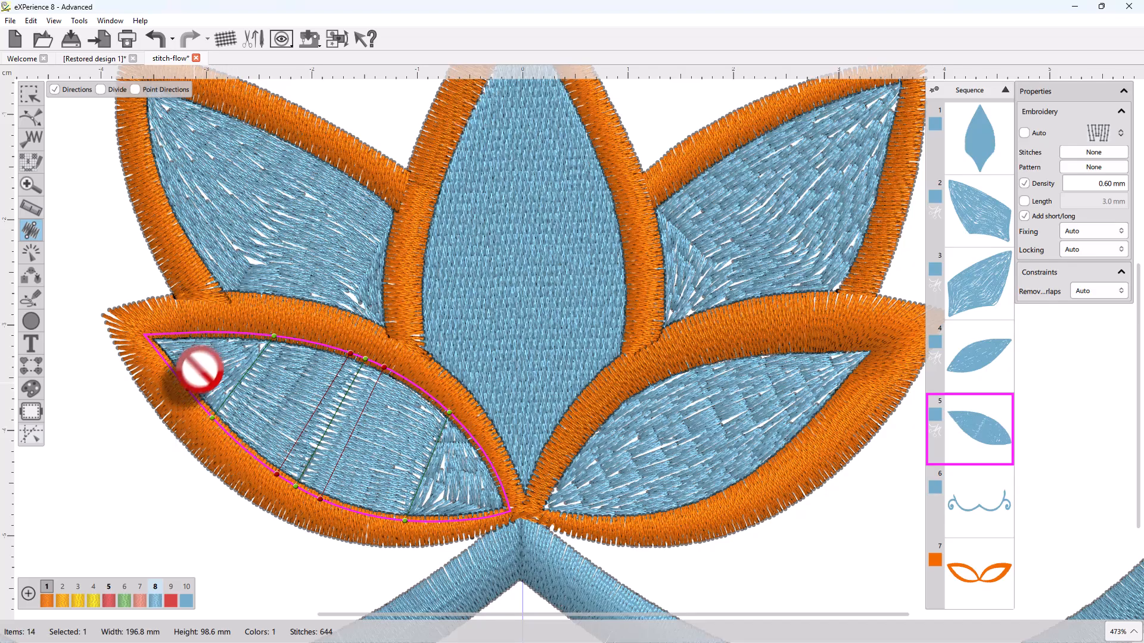
pyautogui.click(302, 404)
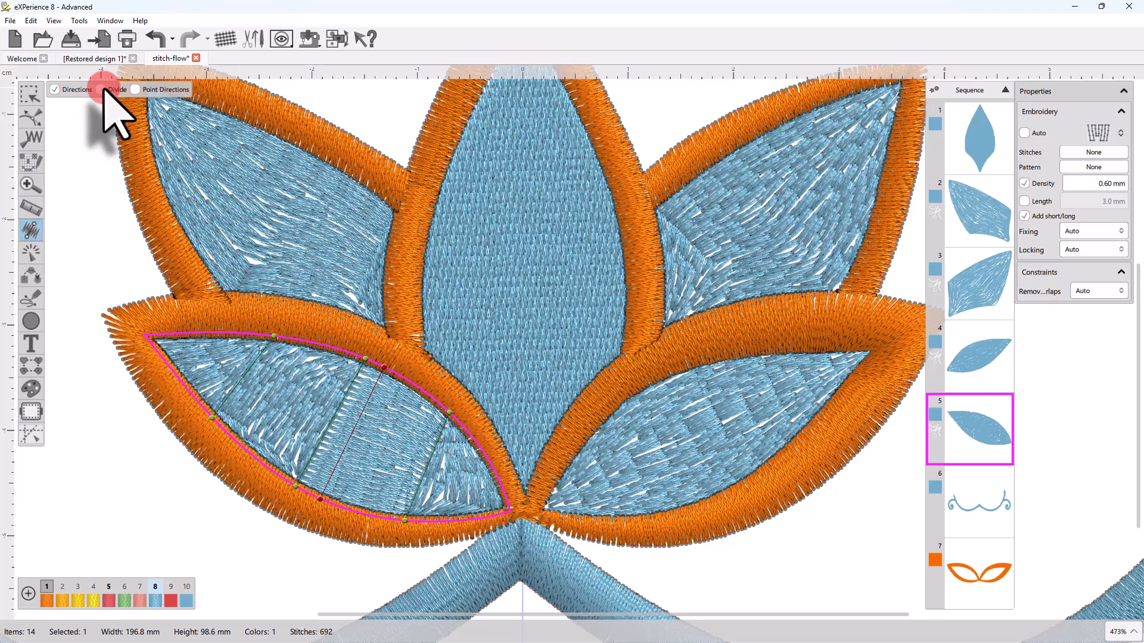
# In Divide mode, delete the left and right divide lines and drag a new one across the petal
pyautogui.click(101, 90)
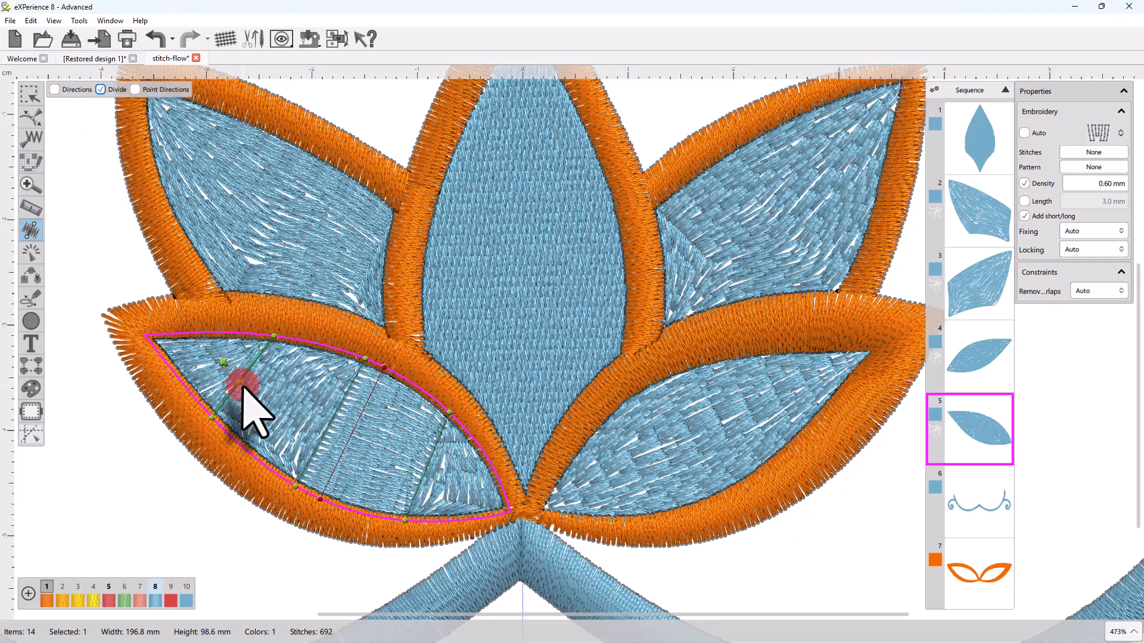
pyautogui.click(222, 361)
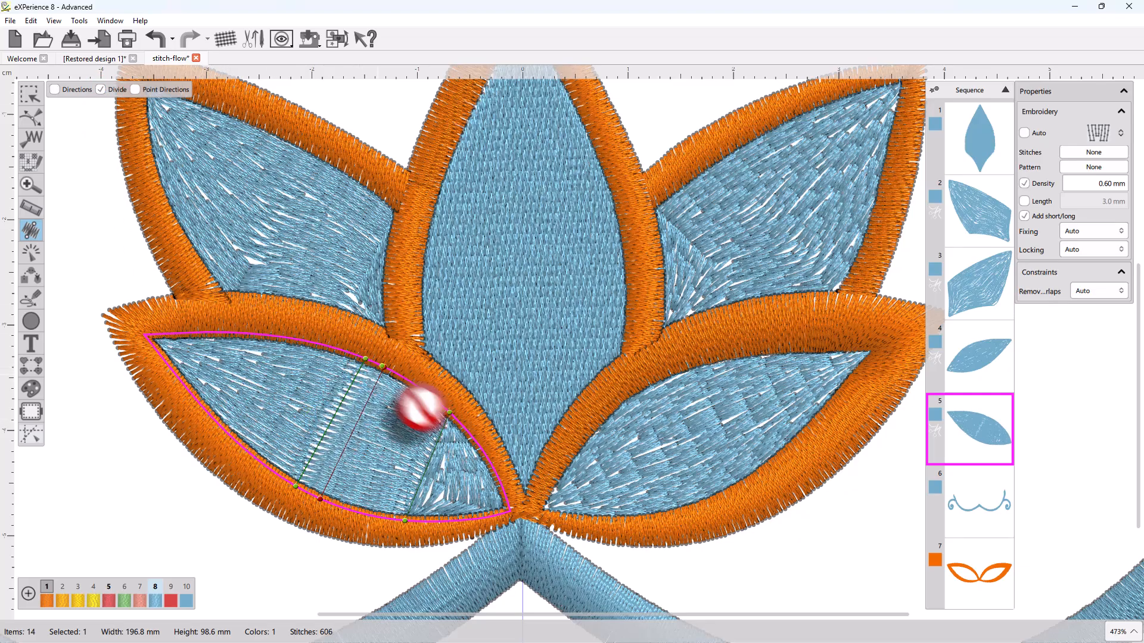
pyautogui.moveTo(449, 414); pyautogui.dragTo(414, 384)
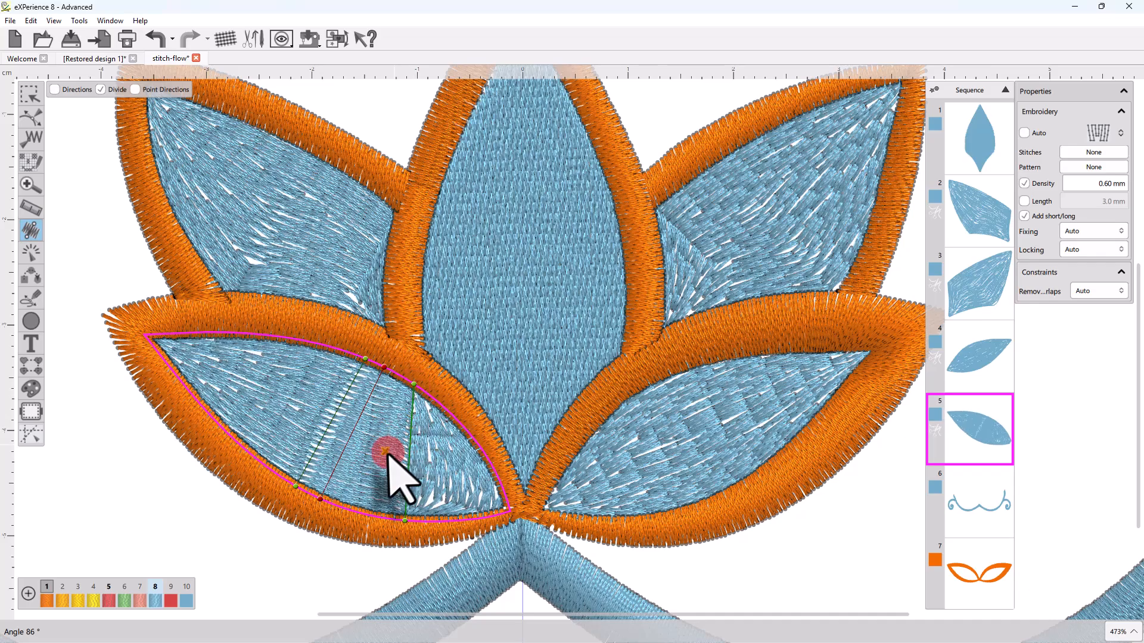
pyautogui.click(384, 452)
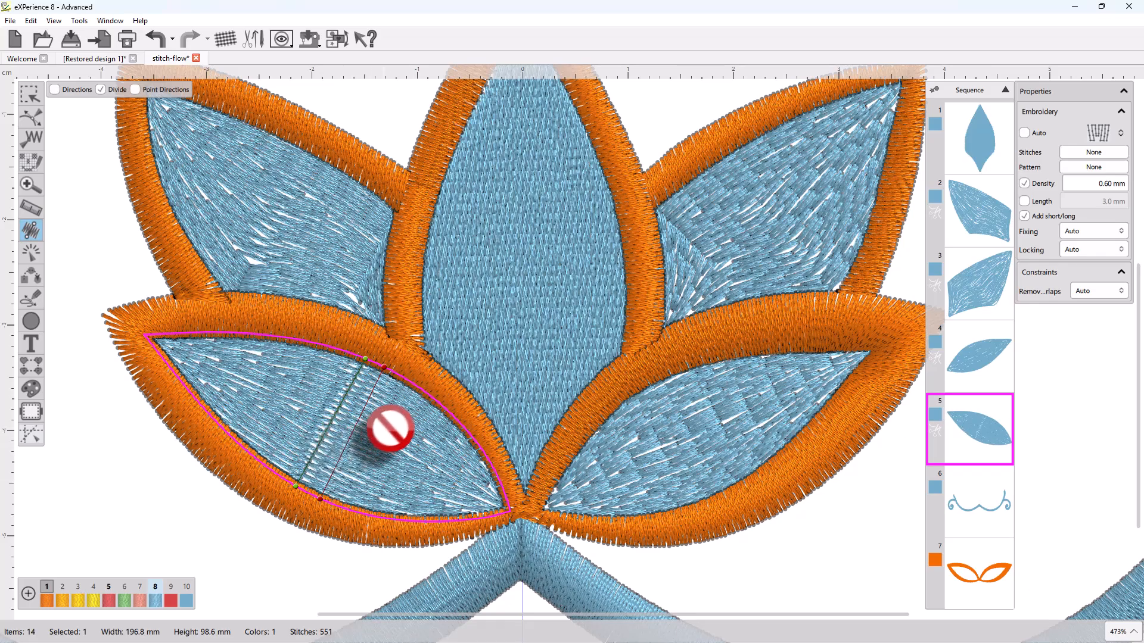
pyautogui.scroll(3, 347, 421)
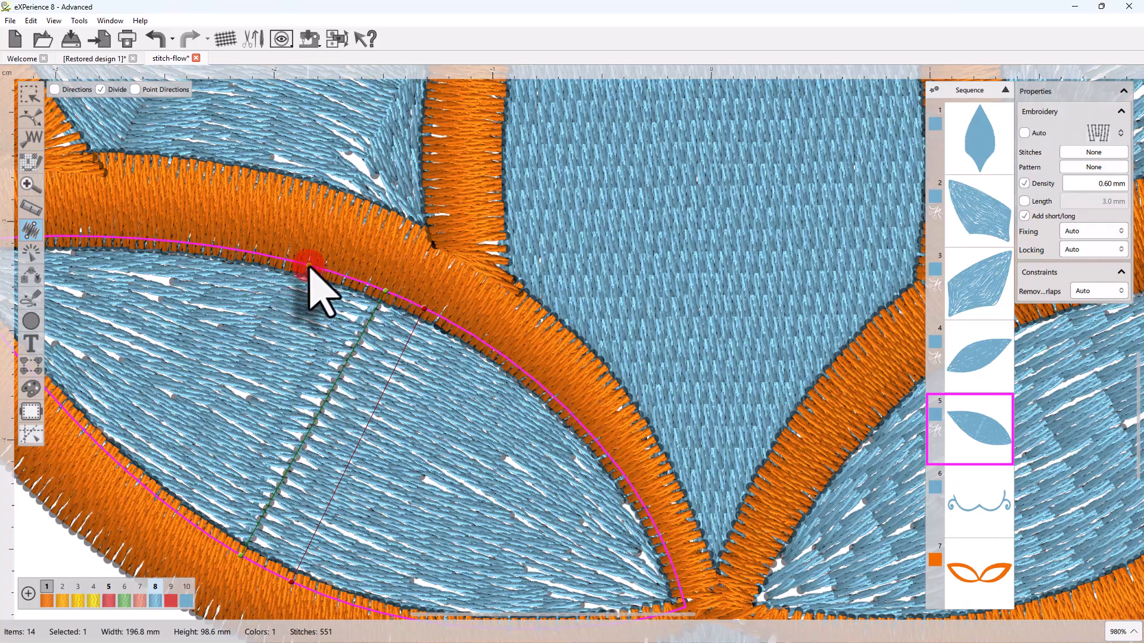
pyautogui.moveTo(309, 265); pyautogui.dragTo(186, 466)
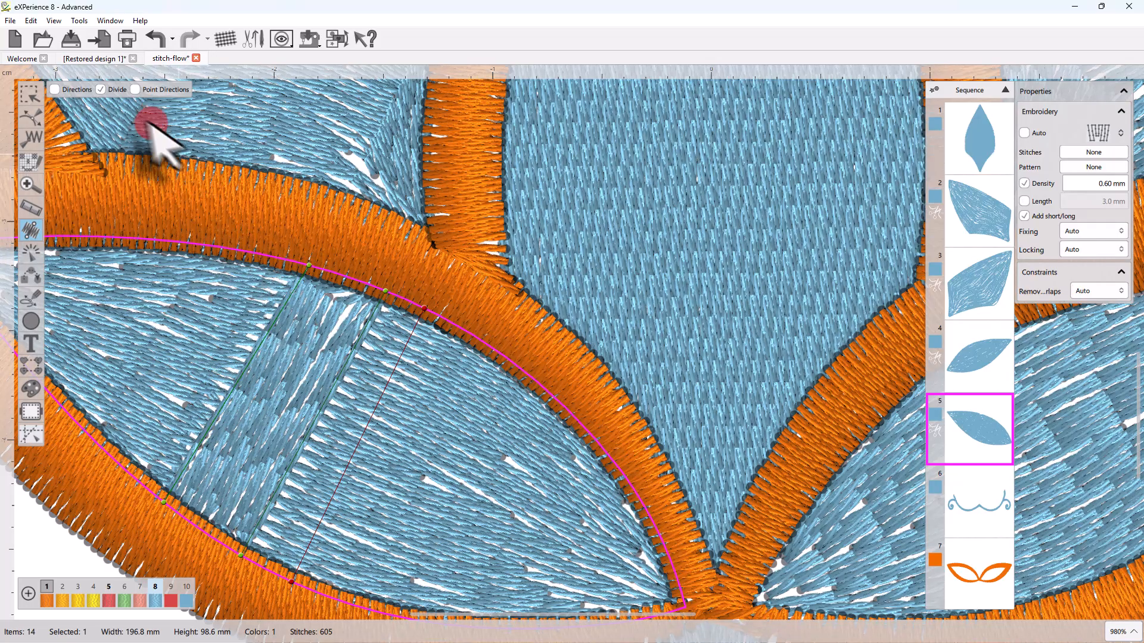
# Draw two red direction lines across the divided band, then press D to return to Divide mode
pyautogui.click(57, 89)
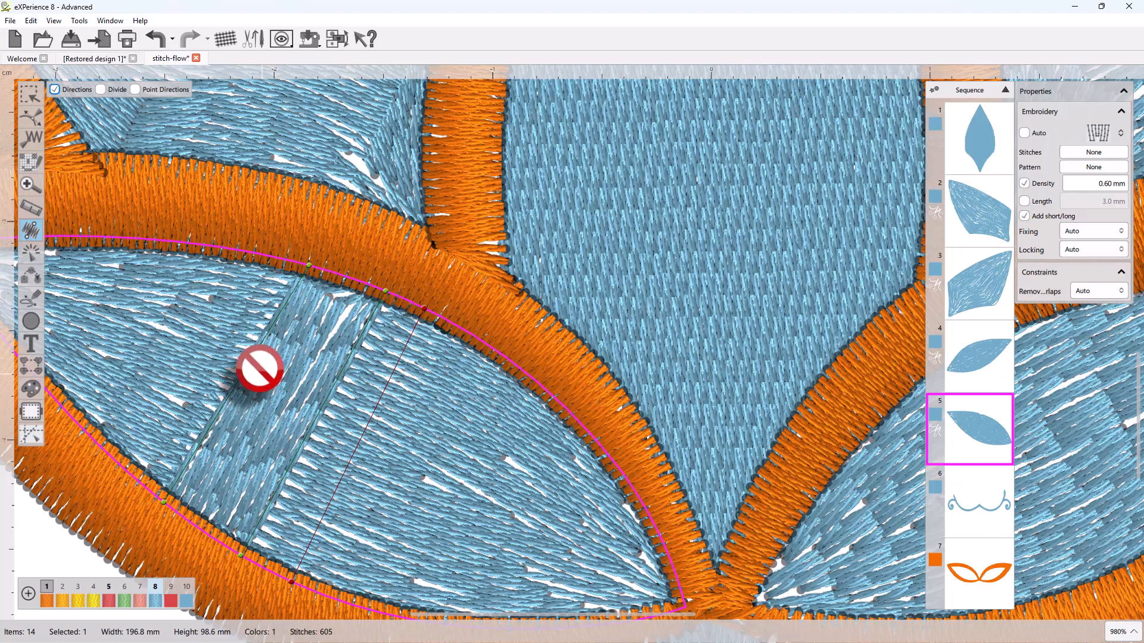
pyautogui.moveTo(263, 371); pyautogui.dragTo(328, 396)
pyautogui.moveTo(212, 423); pyautogui.dragTo(292, 461)
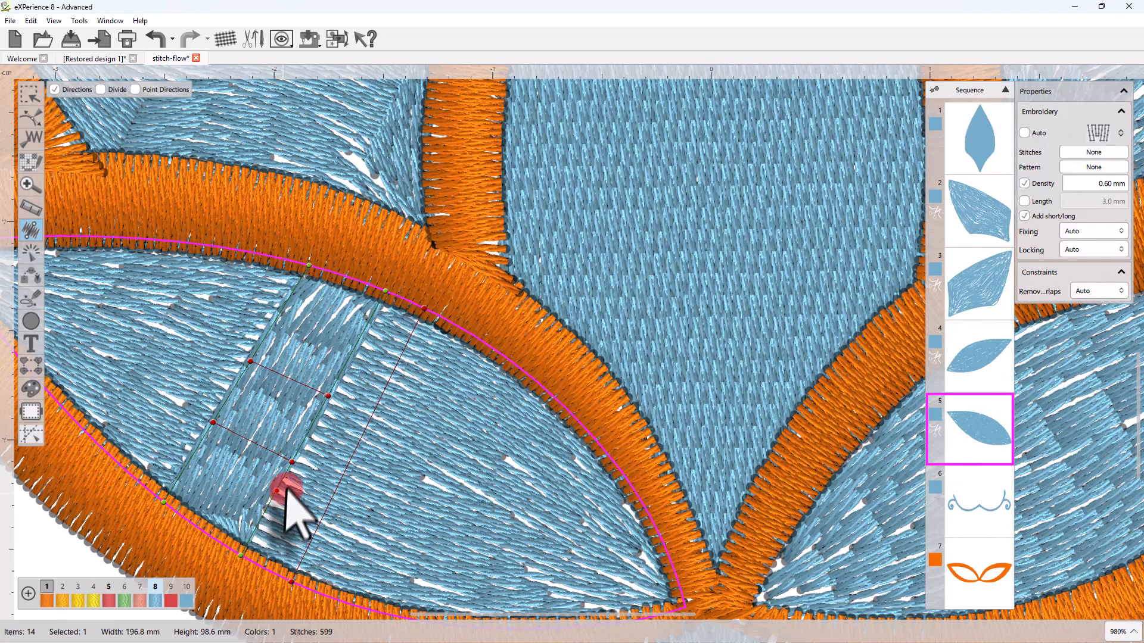
pyautogui.scroll(-5, 284, 484)
pyautogui.press('d')
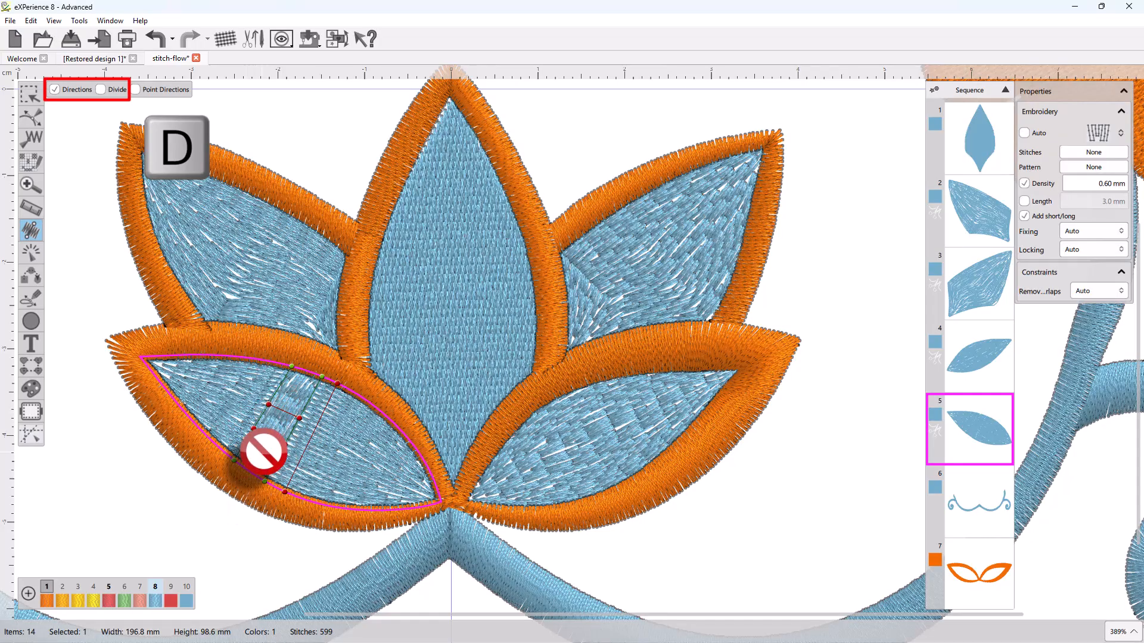
pyautogui.scroll(4, 263, 455)
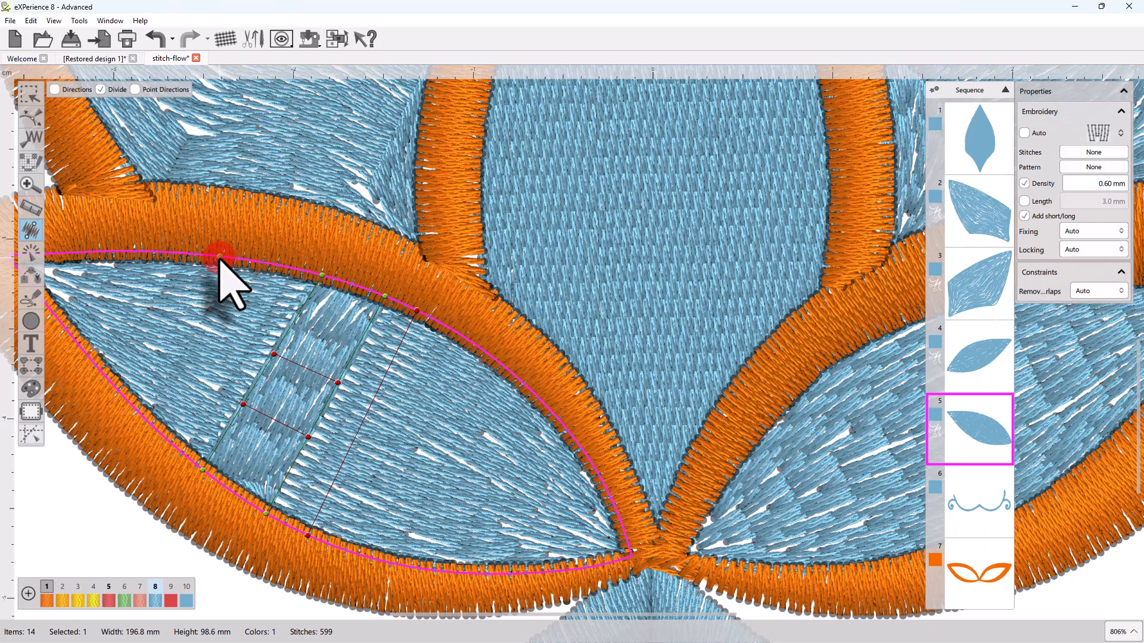
# Add a divide line near the petal tip and draw a direction line there, moving its top end right
pyautogui.moveTo(140, 393); pyautogui.dragTo(186, 319)
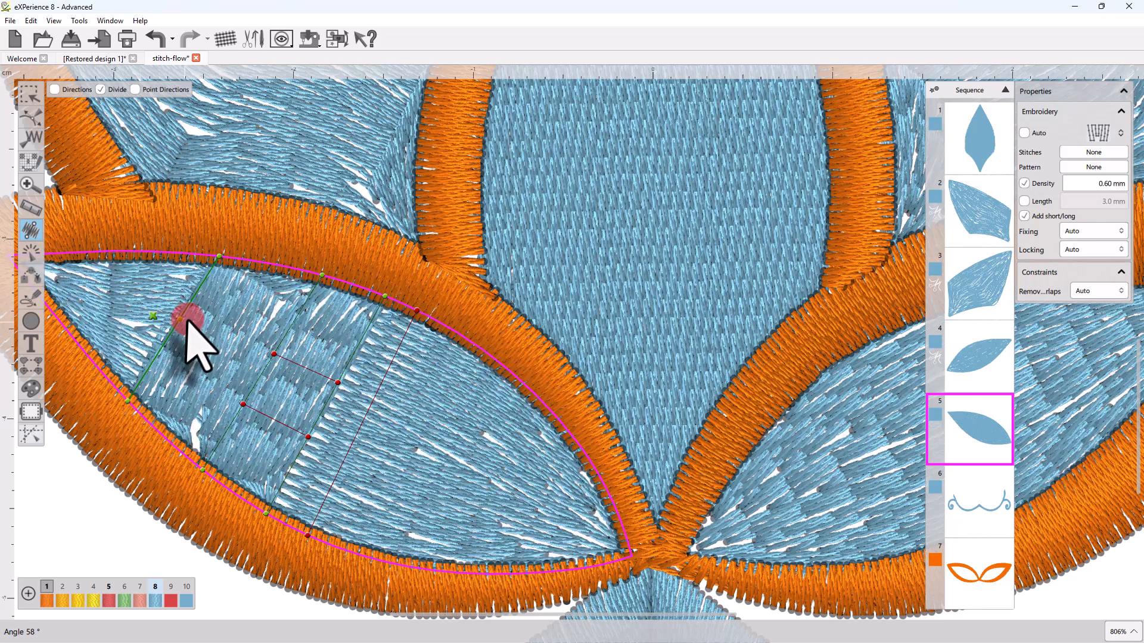
pyautogui.press('d')
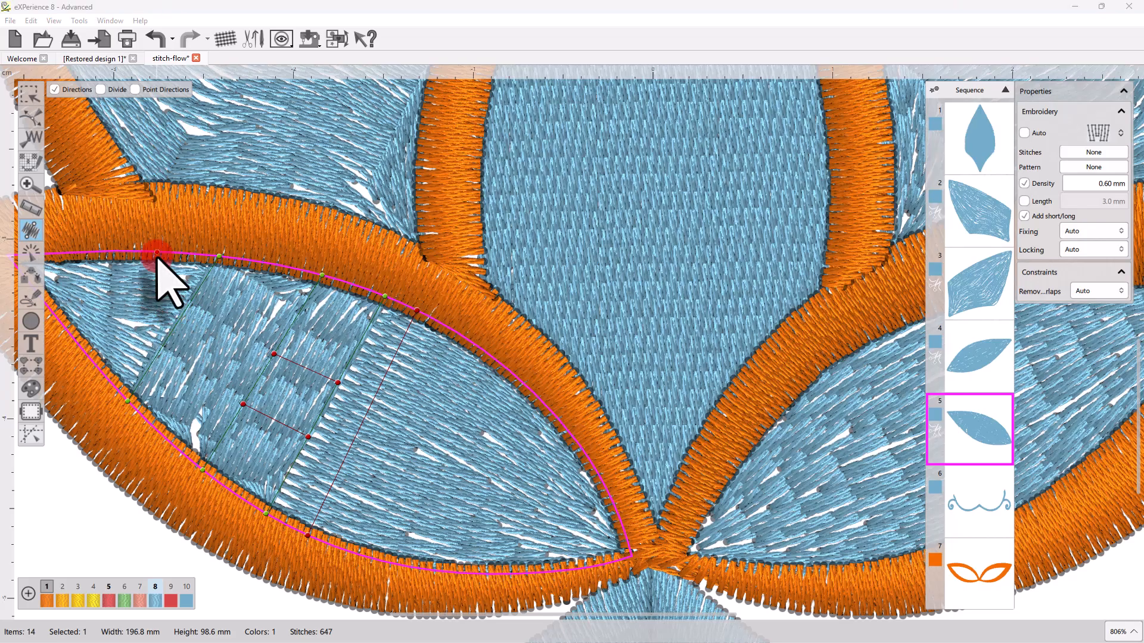
pyautogui.press('d')
pyautogui.moveTo(156, 254); pyautogui.dragTo(91, 361)
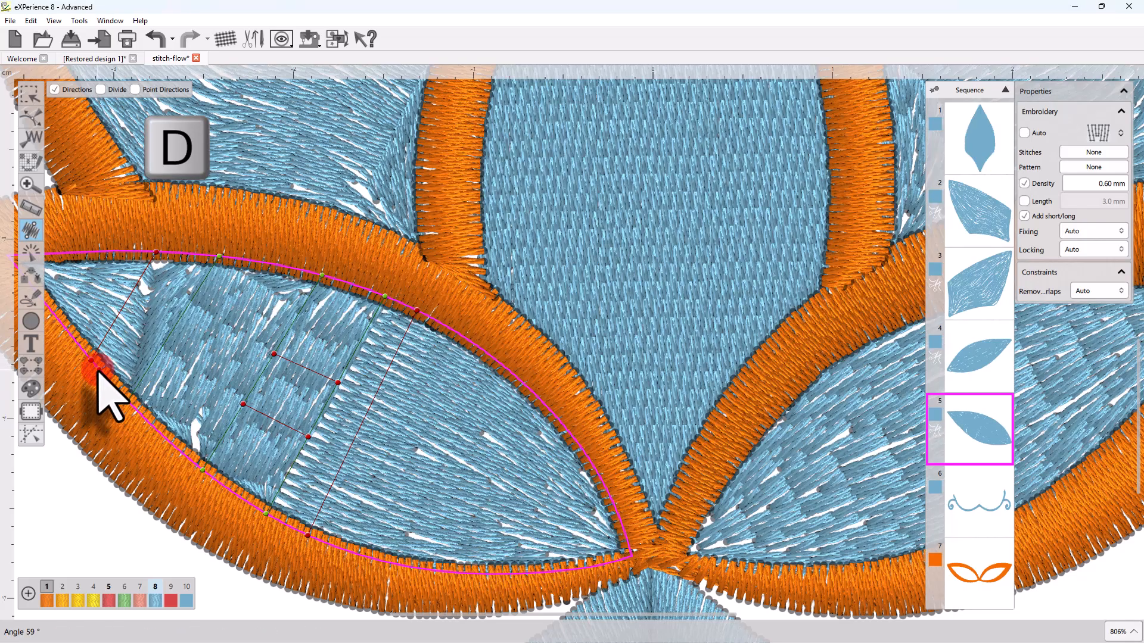
pyautogui.click(158, 252)
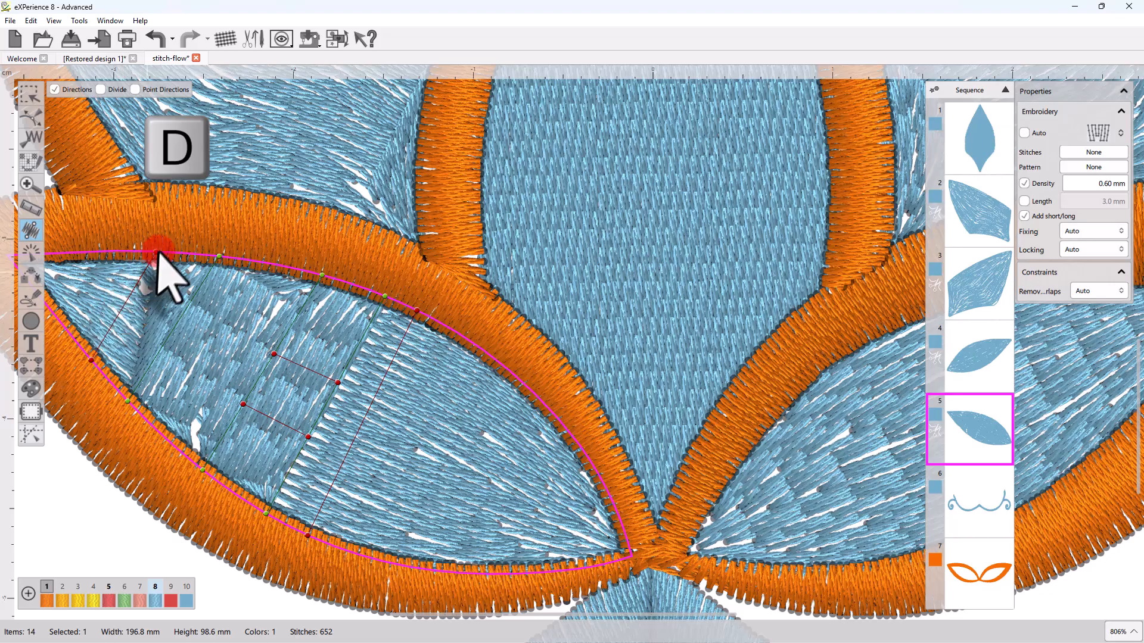
pyautogui.moveTo(157, 253); pyautogui.dragTo(183, 255)
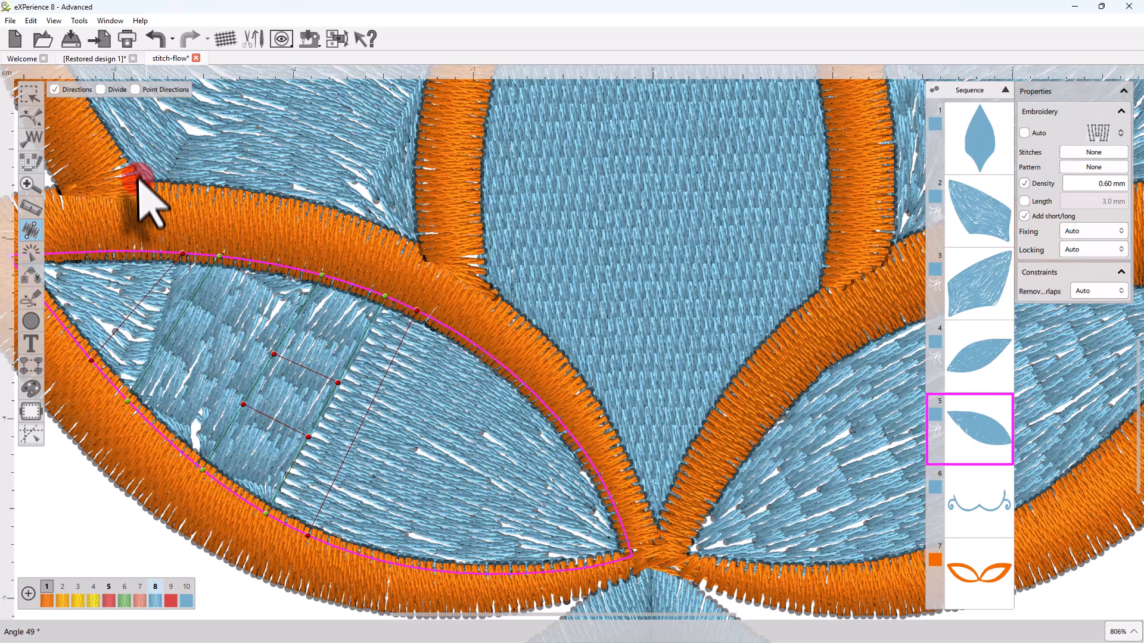
pyautogui.click(127, 123)
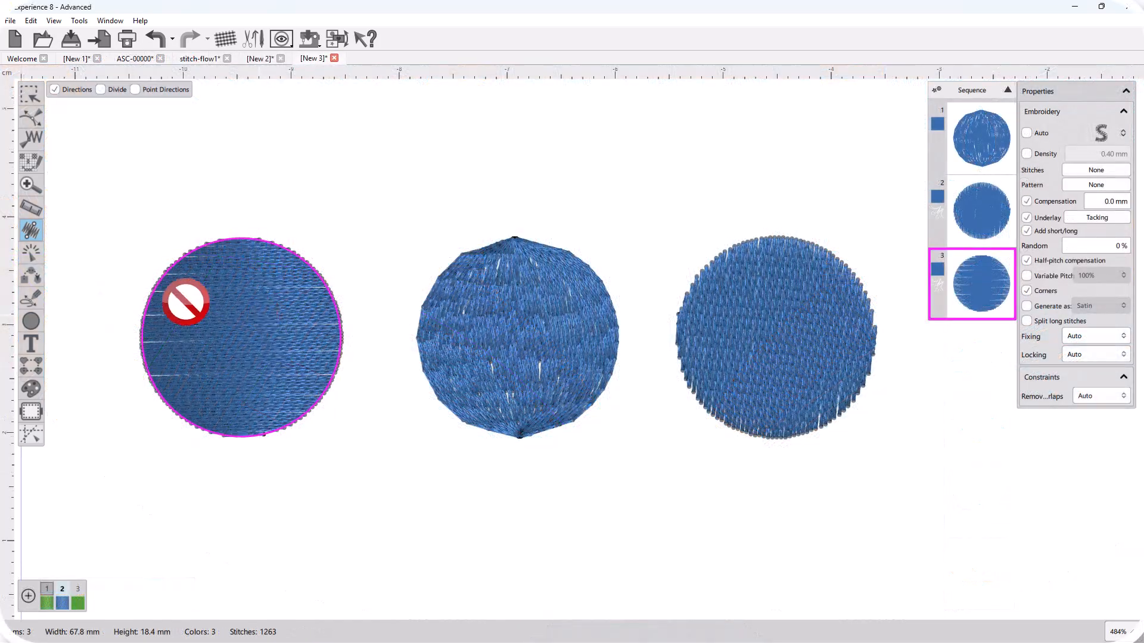
# Split the New 3 left circle with a vertical divide line and add four edge-to-centre direction lines
pyautogui.click(115, 92)
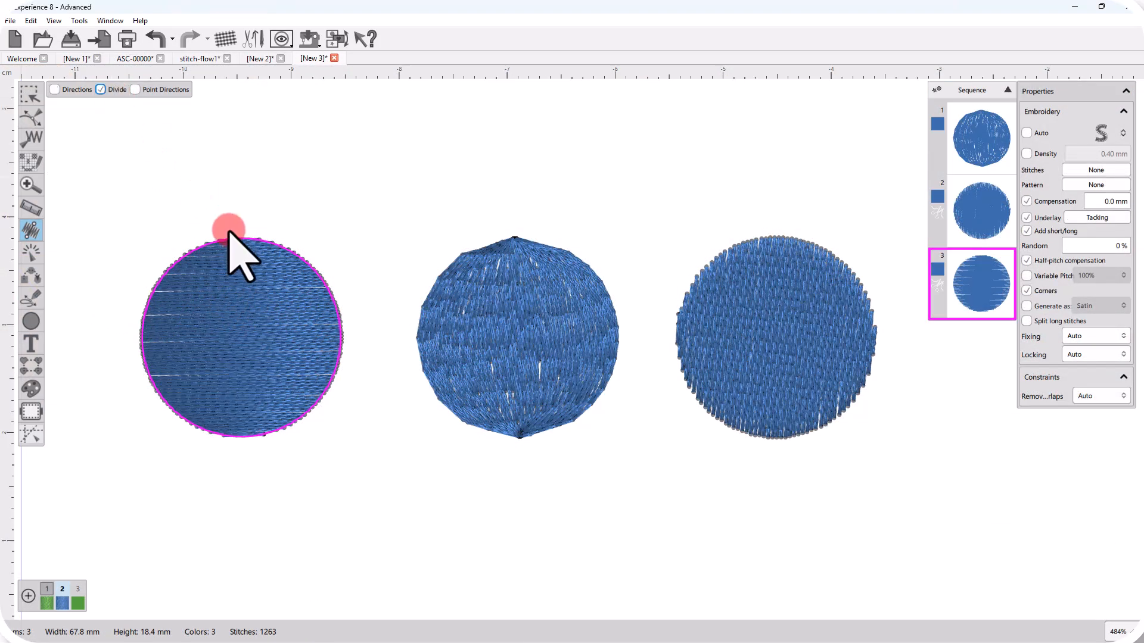
pyautogui.moveTo(244, 239); pyautogui.dragTo(240, 437)
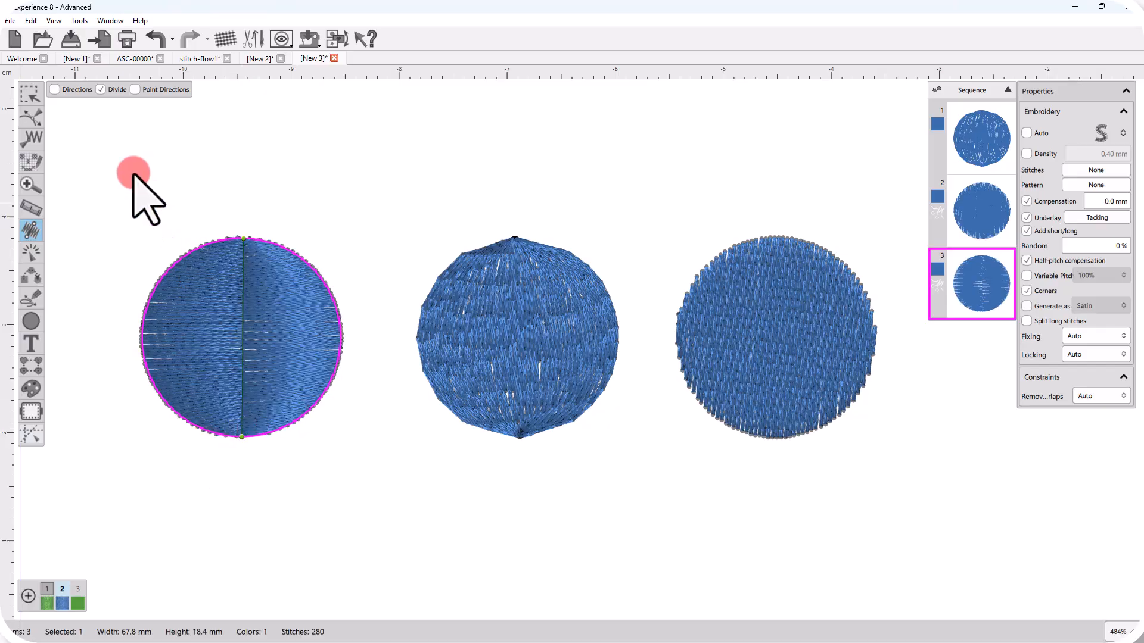
pyautogui.click(67, 90)
pyautogui.moveTo(172, 268); pyautogui.dragTo(243, 321)
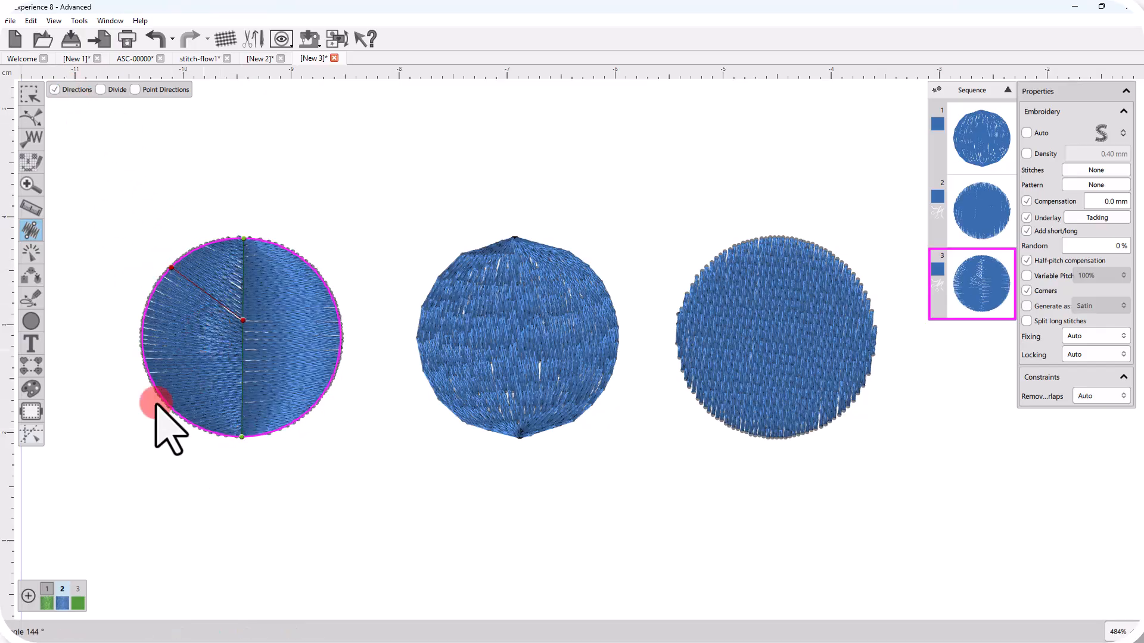
pyautogui.moveTo(165, 398); pyautogui.dragTo(244, 356)
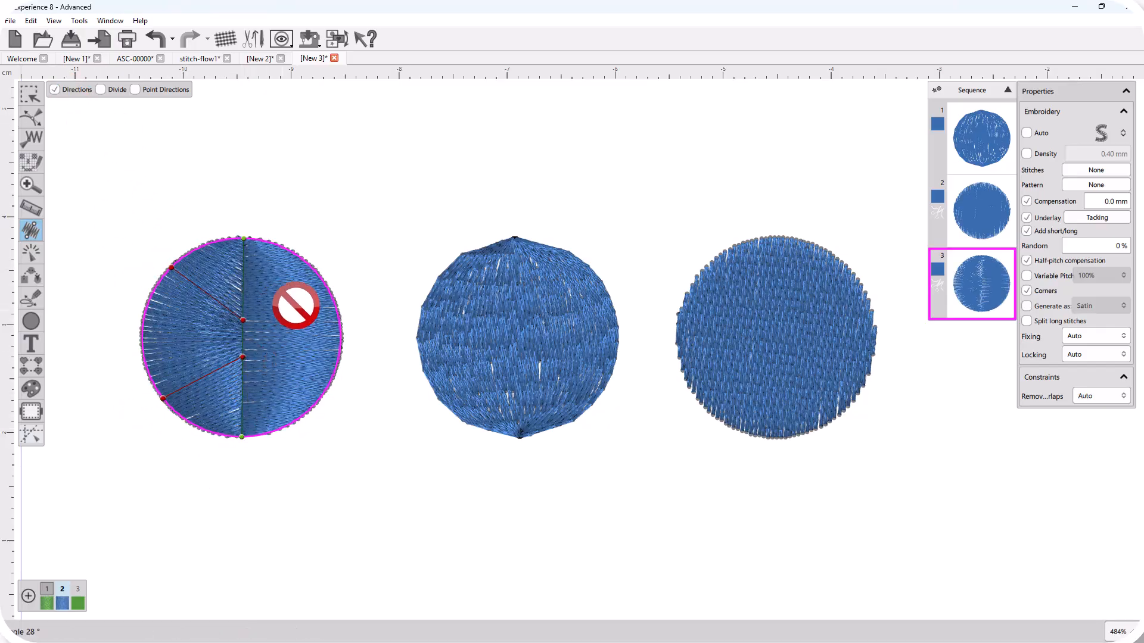
pyautogui.moveTo(318, 276); pyautogui.dragTo(264, 320)
pyautogui.moveTo(303, 415); pyautogui.dragTo(245, 360)
pyautogui.press('Escape')
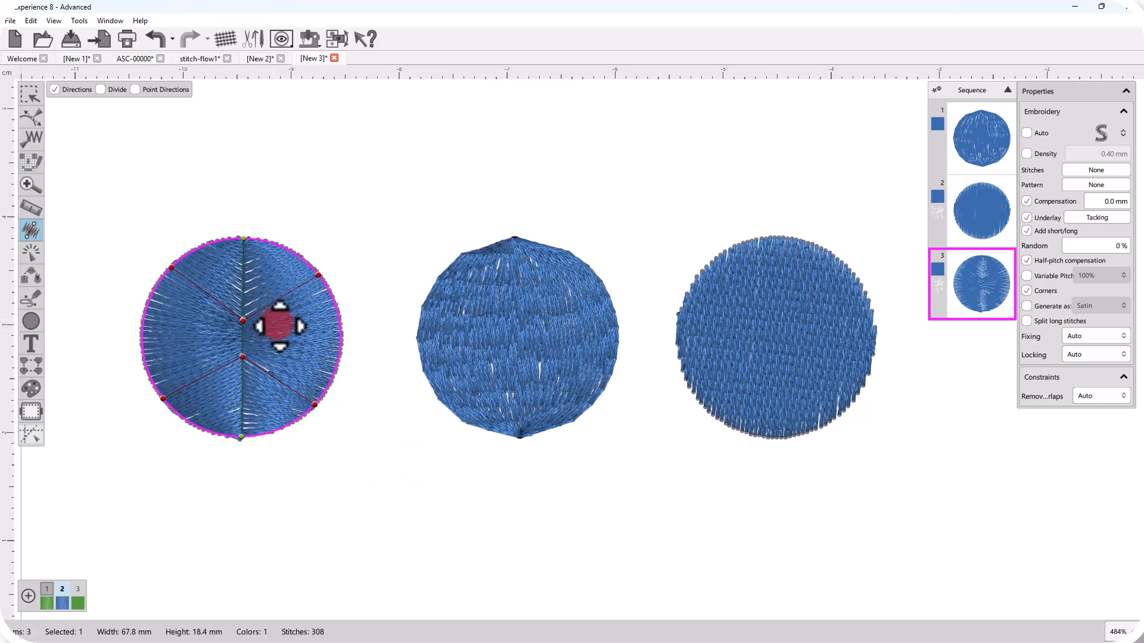
pyautogui.click(381, 420)
pyautogui.scroll(3, 247, 332)
# Give the middle circle a Point Direction at its centre so its stitches swirl around it
pyautogui.click(620, 373)
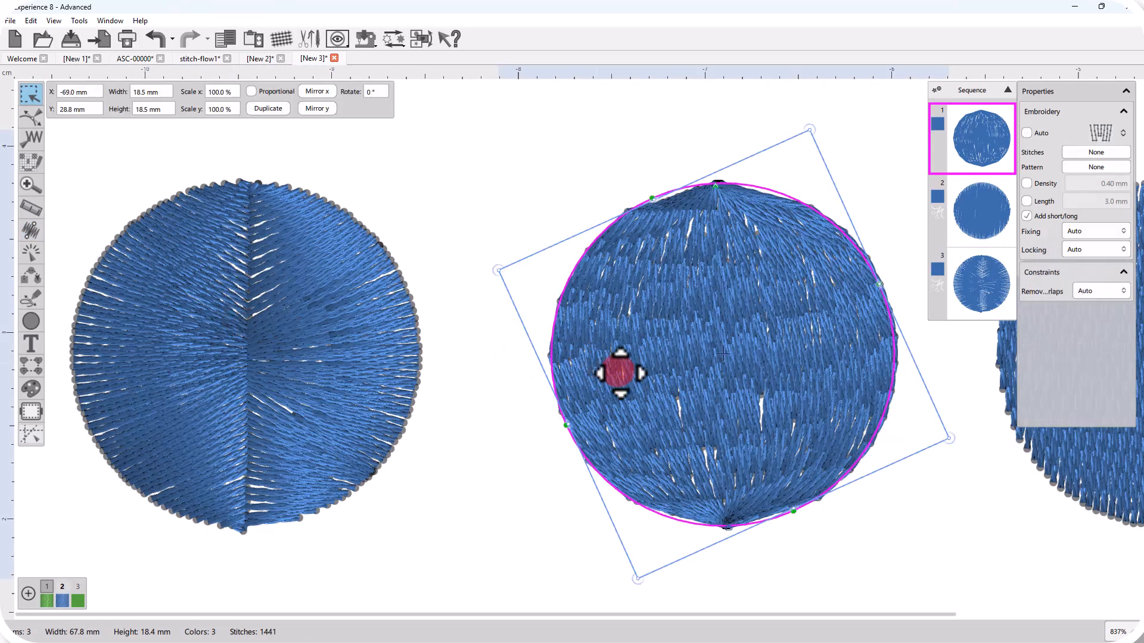
pyautogui.click(31, 230)
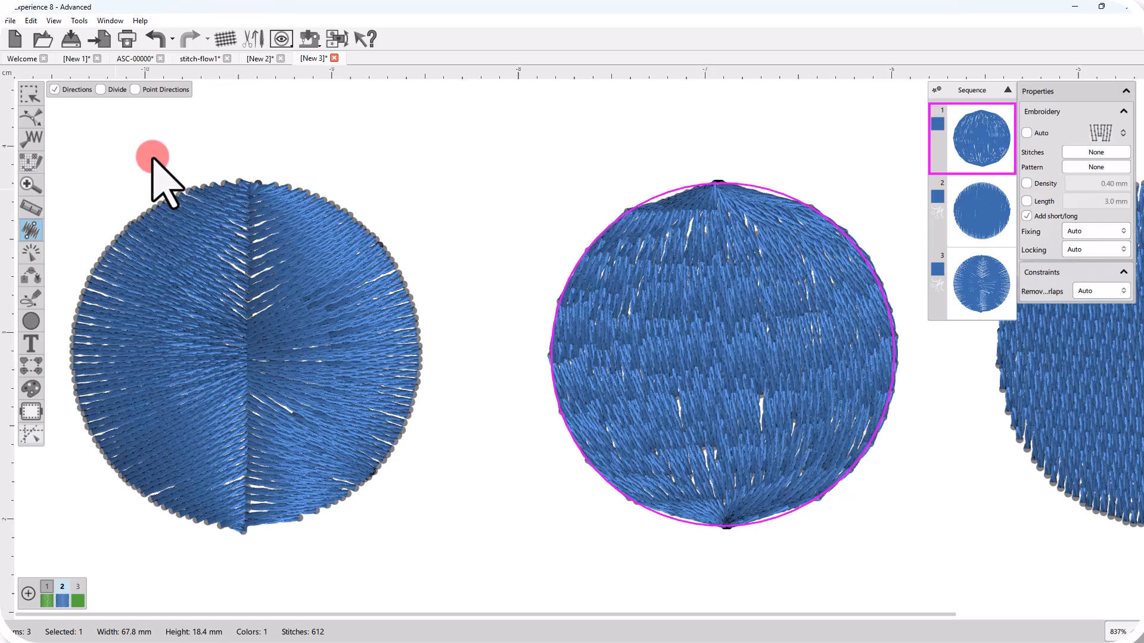
pyautogui.click(154, 89)
pyautogui.click(726, 342)
pyautogui.scroll(-1, 591, 426)
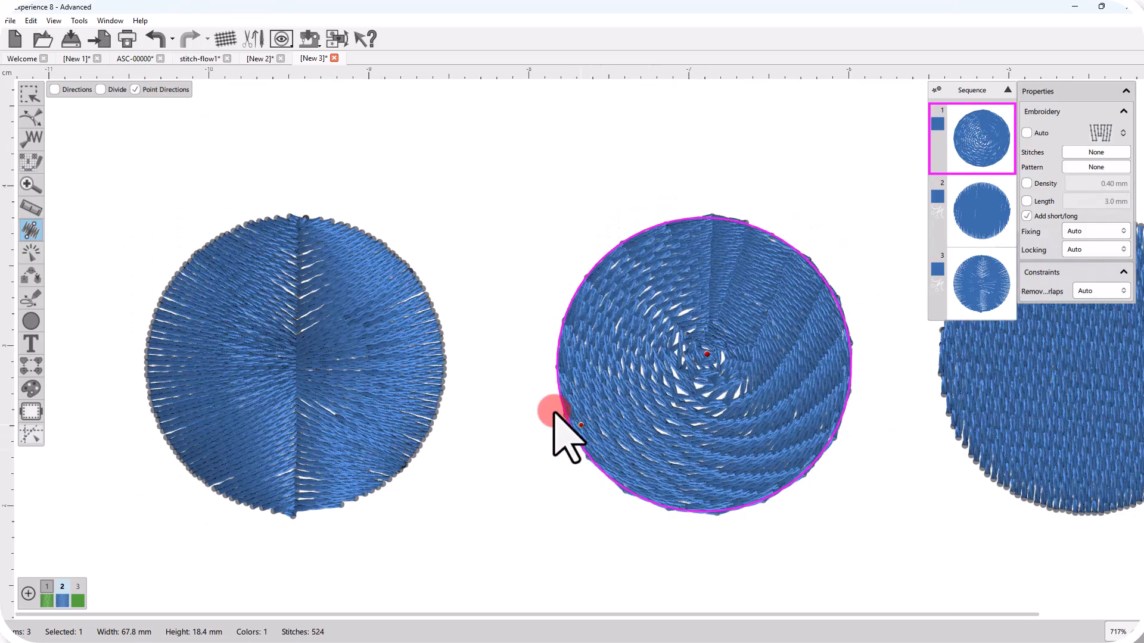
pyautogui.scroll(-5, 523, 395)
pyautogui.scroll(2, 744, 381)
# Select the right circle and drag a bent direction line to slant its fill diagonally
pyautogui.click(730, 381)
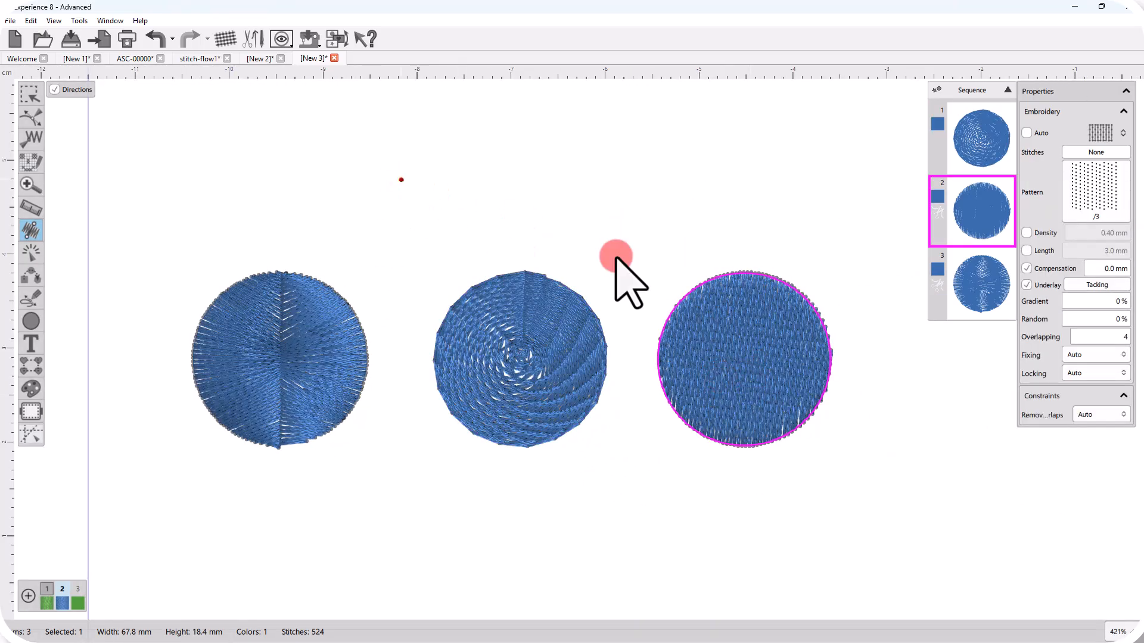
pyautogui.moveTo(736, 313)
pyautogui.mouseDown()
pyautogui.moveTo(737, 395)
pyautogui.moveTo(759, 332)
pyautogui.moveTo(751, 343)
pyautogui.mouseUp()
pyautogui.scroll(2, 766, 358)
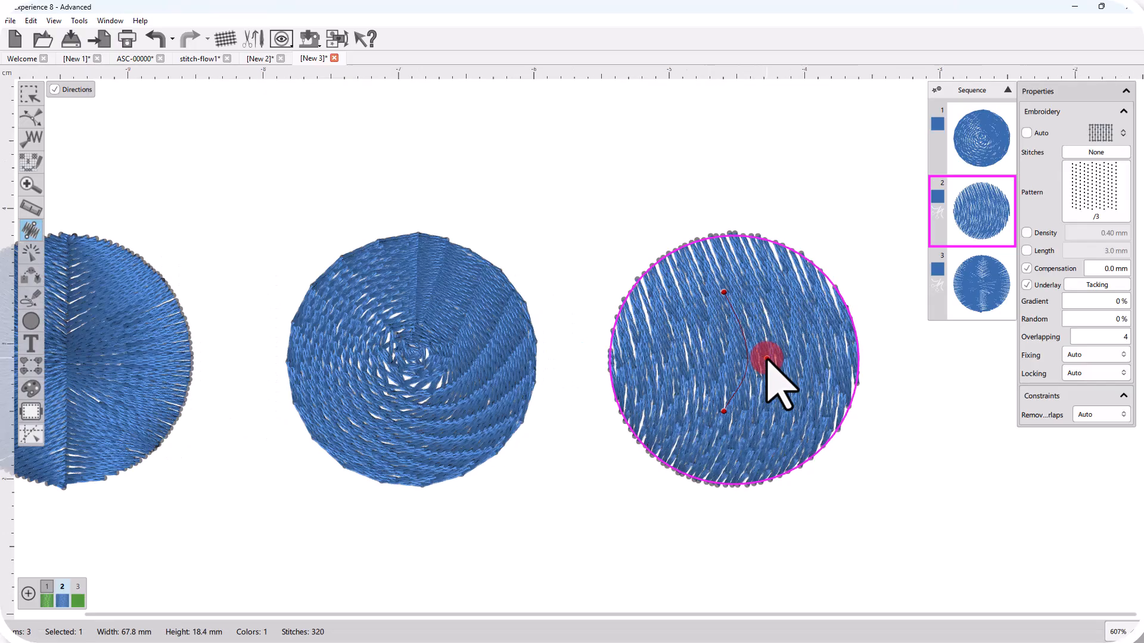
pyautogui.click(873, 448)
pyautogui.scroll(-1, 877, 448)
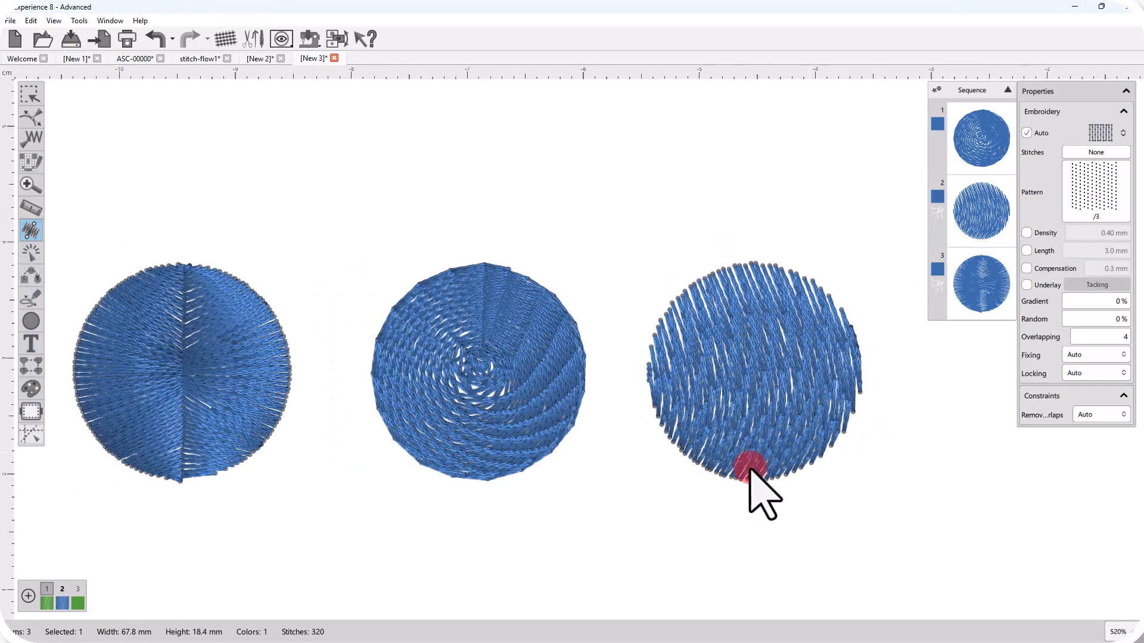